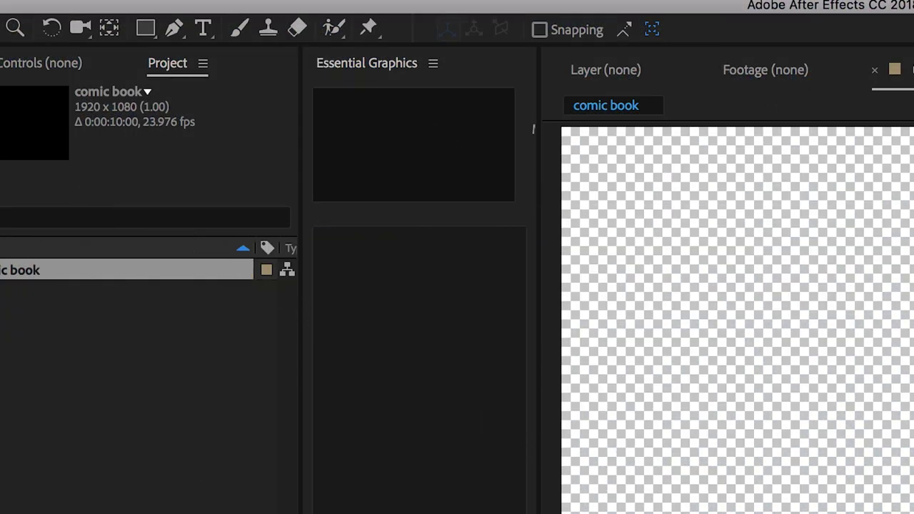
Activate the Pen tool and set the shape fill colour to bright blue 00C3FF
{"action": "left_click", "coordinate": [168, 33]}
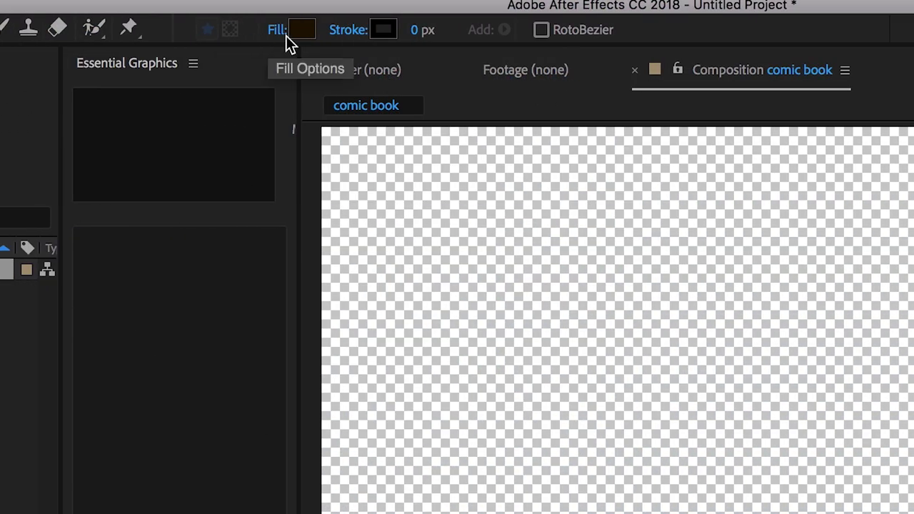
{"action": "left_click", "coordinate": [304, 33]}
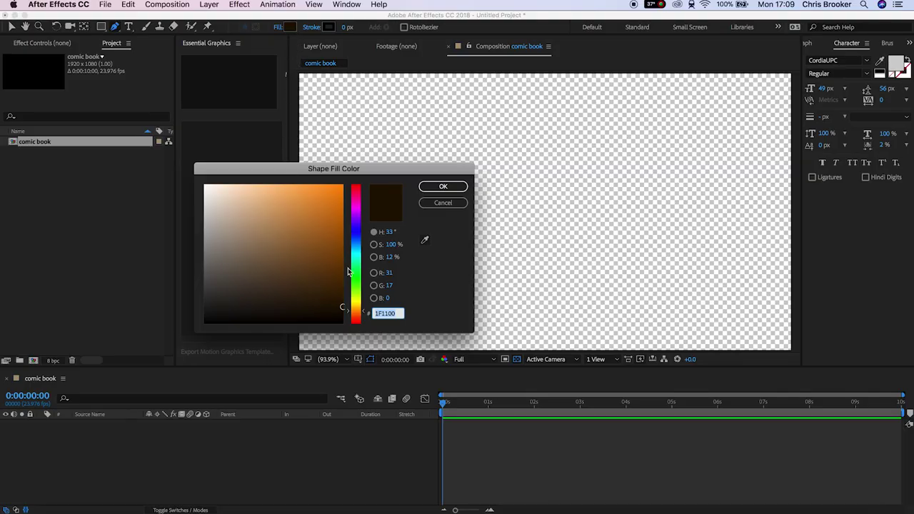
{"action": "left_click_drag", "start_coordinate": [349, 272], "coordinate": [351, 248]}
{"action": "left_click", "coordinate": [257, 254]}
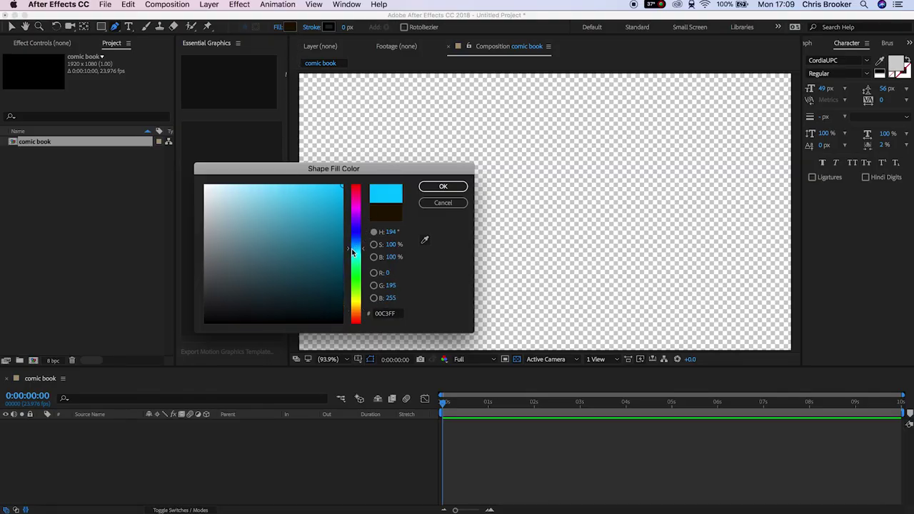
{"action": "left_click", "coordinate": [425, 189]}
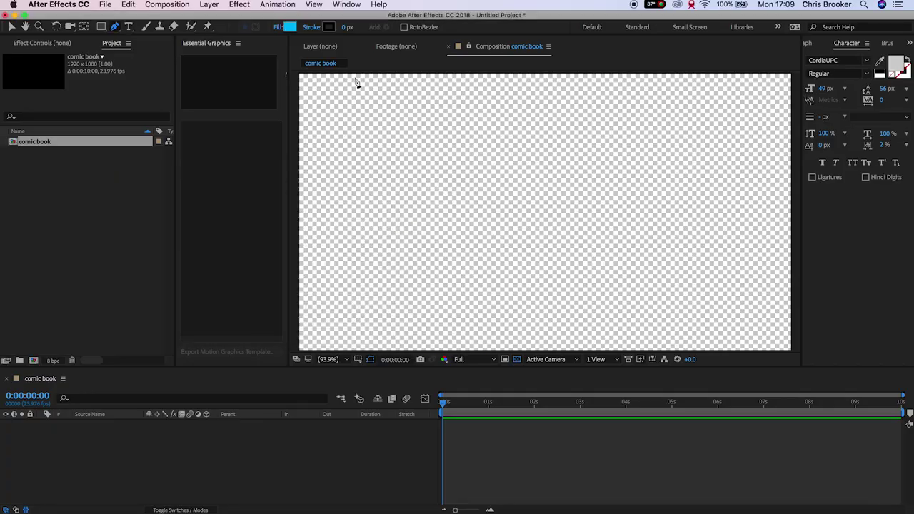
Set the shape stroke to black 000000 with a width of 5 px
{"action": "left_click", "coordinate": [329, 29]}
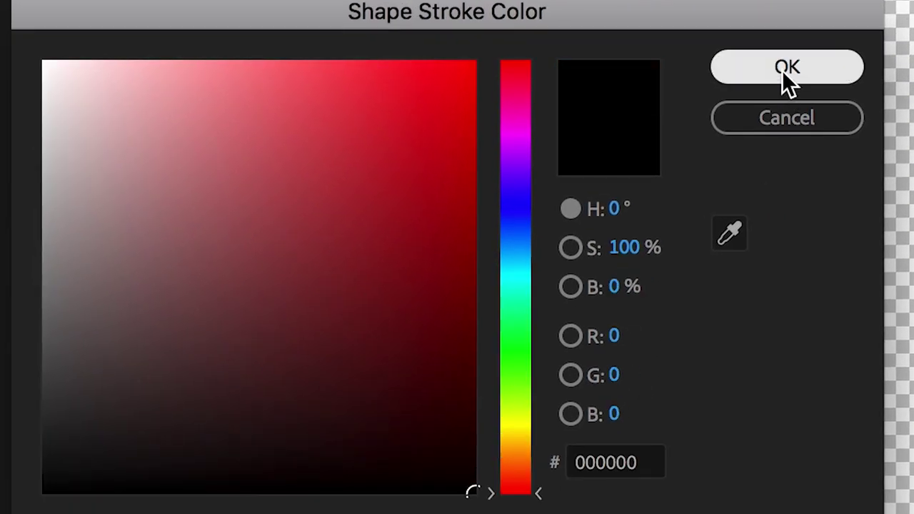
{"action": "left_click", "coordinate": [749, 245]}
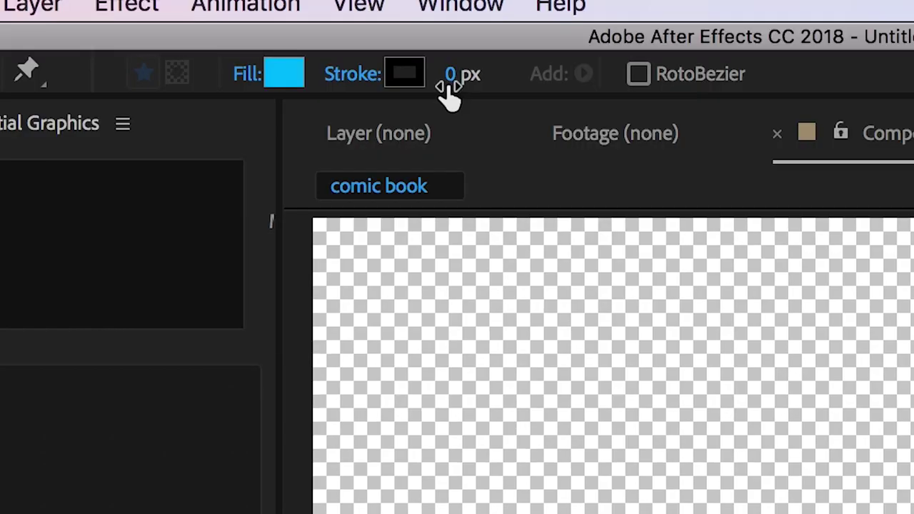
{"action": "left_click", "coordinate": [448, 80]}
{"action": "type", "text": "5"}
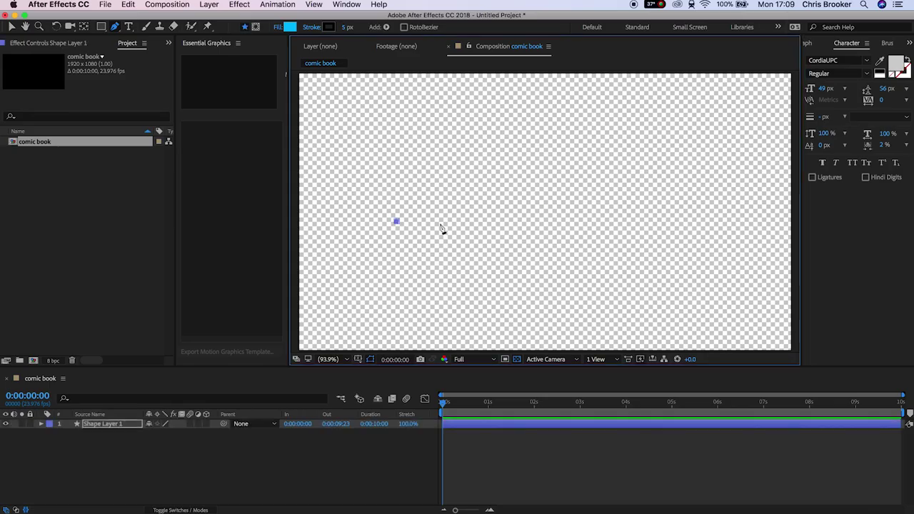
Draw a closed, jagged comic-style starburst with long uneven spikes across the middle of the composition
{"action": "left_click", "coordinate": [457, 222]}
{"action": "left_click", "coordinate": [436, 269]}
{"action": "left_click", "coordinate": [479, 247]}
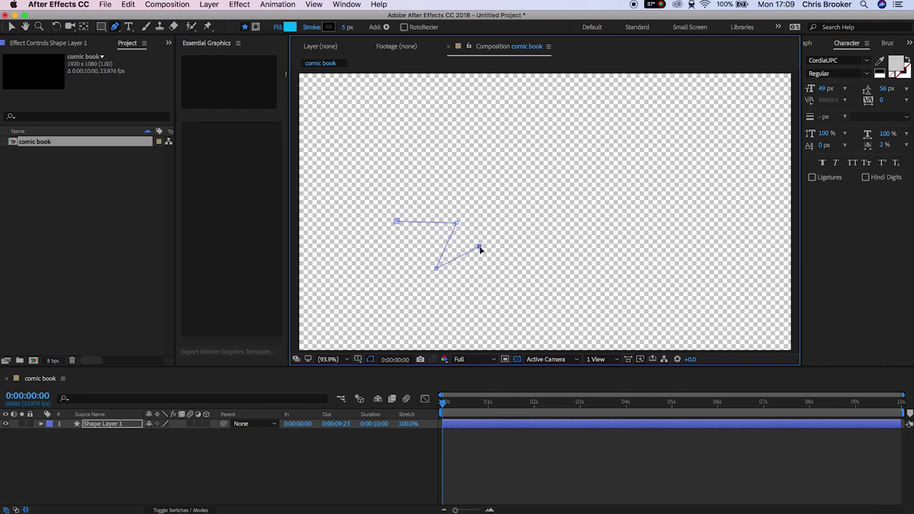
{"action": "left_click", "coordinate": [647, 178]}
{"action": "left_click", "coordinate": [691, 120]}
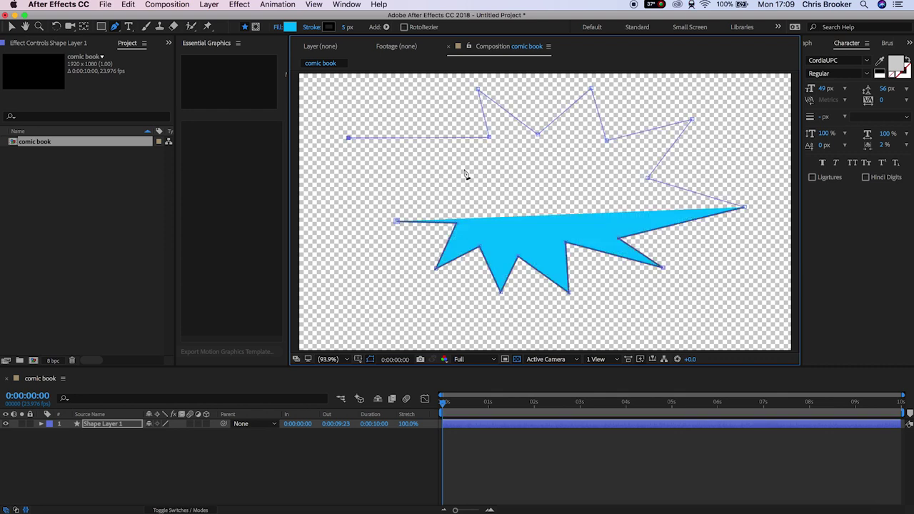
{"action": "left_click", "coordinate": [397, 222]}
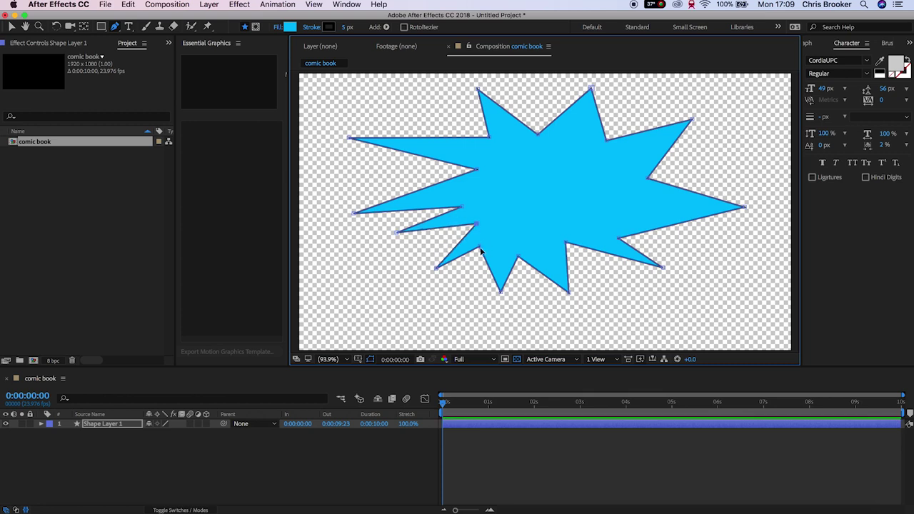
Reshape the starburst's inner corners along its lower, right and upper edges, pulling them towards the centre for deeper spikes
{"action": "left_click_drag", "start_coordinate": [480, 247], "coordinate": [497, 243]}
{"action": "left_click_drag", "start_coordinate": [517, 256], "coordinate": [561, 242]}
{"action": "left_click_drag", "start_coordinate": [618, 237], "coordinate": [609, 217]}
{"action": "left_click_drag", "start_coordinate": [647, 178], "coordinate": [623, 178]}
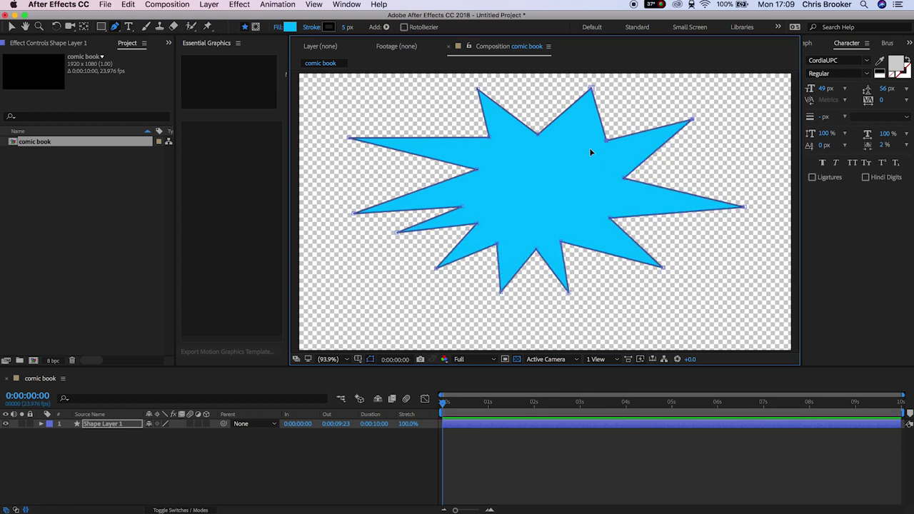
{"action": "left_click_drag", "start_coordinate": [606, 141], "coordinate": [590, 148]}
{"action": "left_click_drag", "start_coordinate": [538, 134], "coordinate": [537, 164]}
{"action": "left_click_drag", "start_coordinate": [490, 138], "coordinate": [499, 163]}
{"action": "left_click_drag", "start_coordinate": [538, 164], "coordinate": [537, 146]}
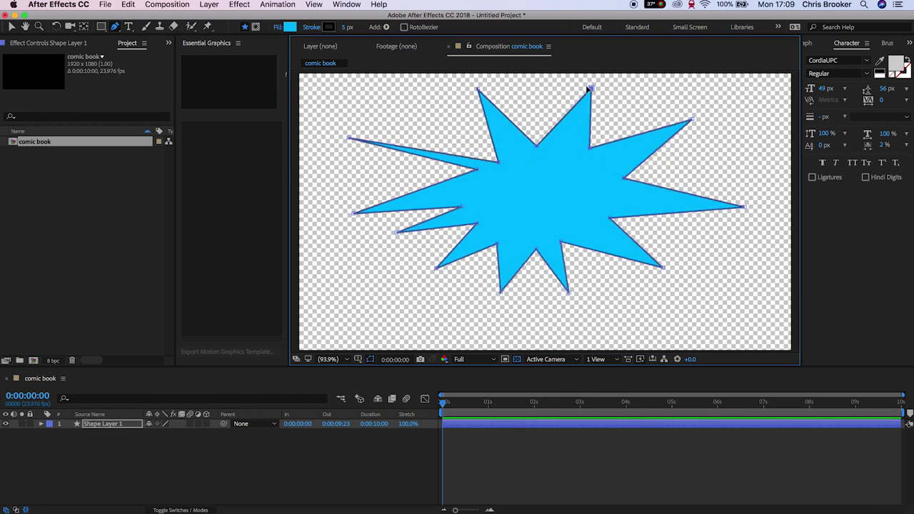
Reposition the starburst's upper and left spike tips and thicken its stroke to 19 px
{"action": "left_click_drag", "start_coordinate": [592, 89], "coordinate": [572, 88]}
{"action": "left_click_drag", "start_coordinate": [350, 139], "coordinate": [427, 128]}
{"action": "left_click_drag", "start_coordinate": [342, 29], "coordinate": [360, 29]}
{"action": "left_click_drag", "start_coordinate": [353, 213], "coordinate": [357, 180]}
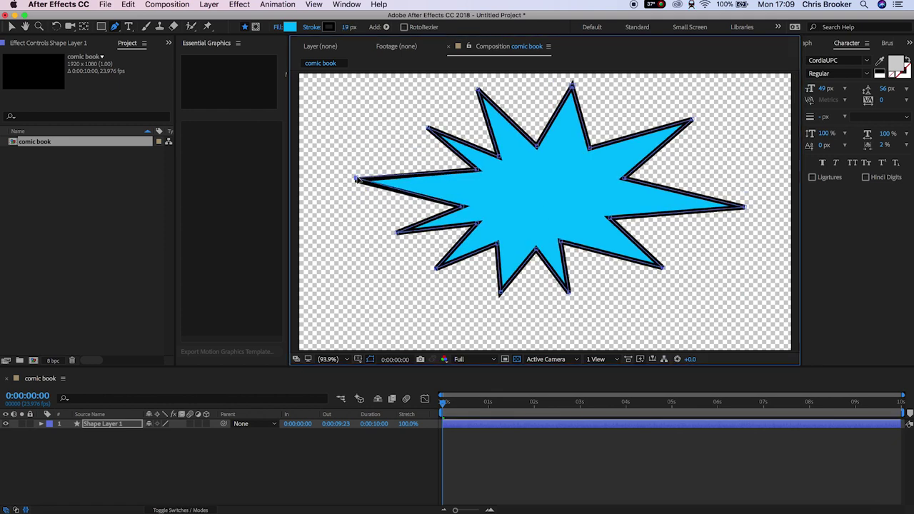
Move the whole starburst slightly down to centre it in the frame, and deselect it
{"action": "left_click", "coordinate": [12, 26]}
{"action": "left_click_drag", "start_coordinate": [537, 185], "coordinate": [536, 203]}
{"action": "left_click", "coordinate": [575, 457]}
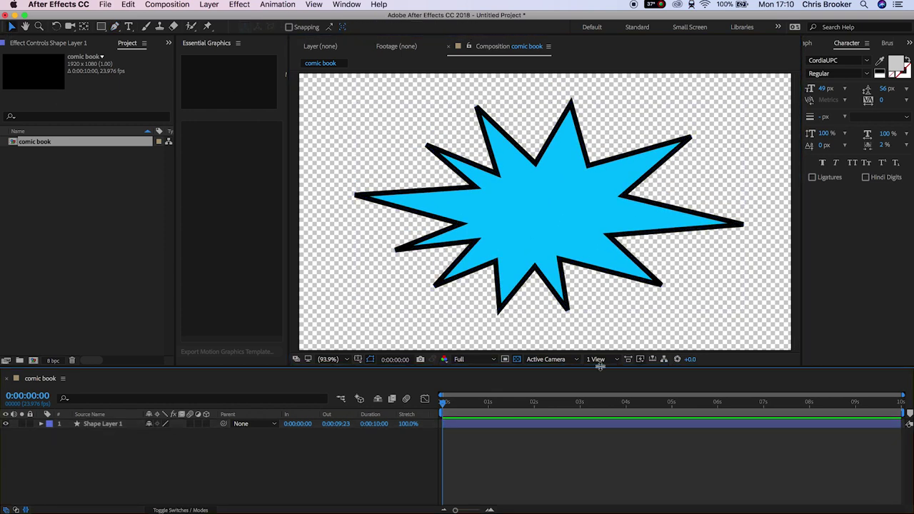
{"action": "left_click", "coordinate": [560, 260]}
{"action": "left_click", "coordinate": [644, 472]}
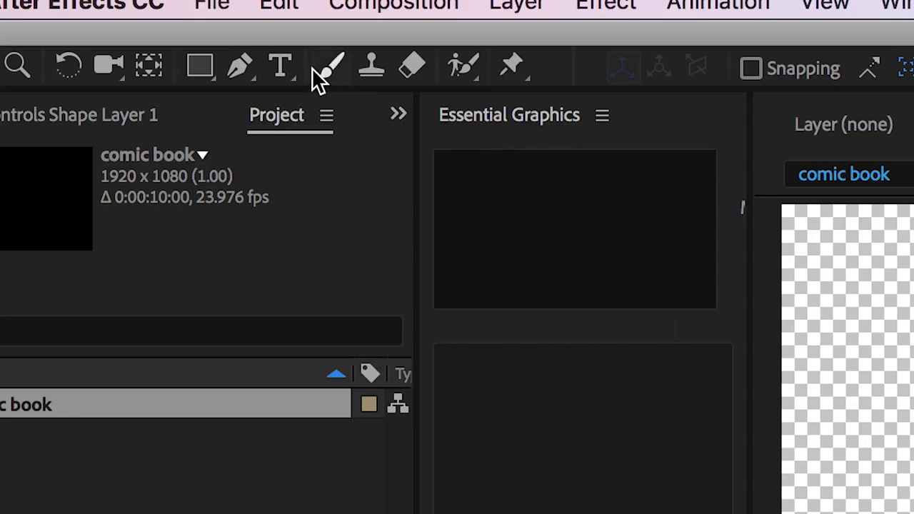
Add the text WOW over the starburst and set its font size to 389 px
{"action": "key", "text": "super+t"}
{"action": "left_click", "coordinate": [514, 204]}
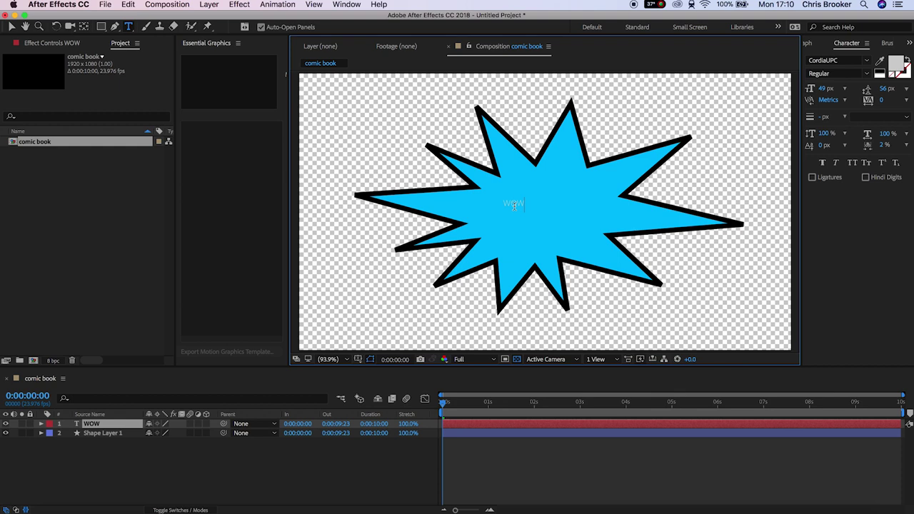
{"action": "left_click_drag", "start_coordinate": [826, 89], "coordinate": [911, 89]}
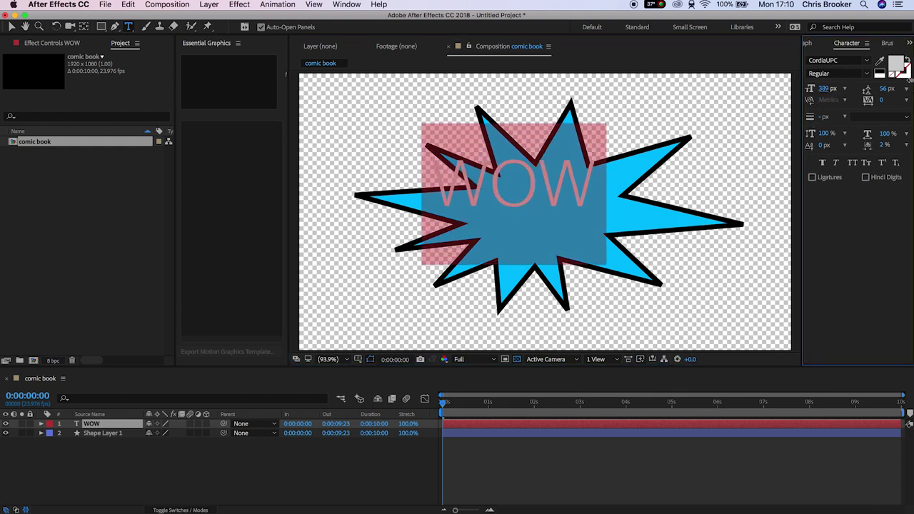
Browse the font list and try Chalkduster on the WOW text
{"action": "left_click", "coordinate": [866, 60]}
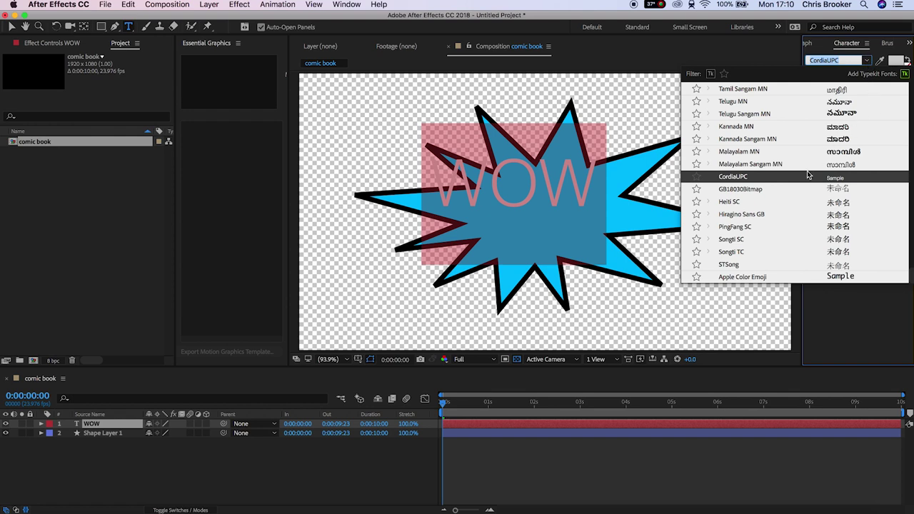
{"action": "scroll", "coordinate": [775, 239], "scroll_direction": "up", "scroll_amount": 7}
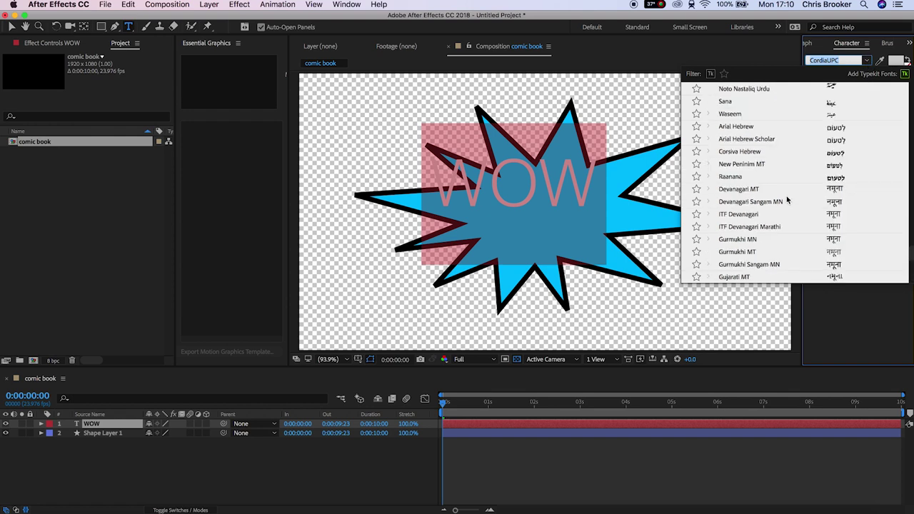
{"action": "scroll", "coordinate": [788, 200], "scroll_direction": "up", "scroll_amount": 15}
{"action": "scroll", "coordinate": [791, 240], "scroll_direction": "down", "scroll_amount": 2}
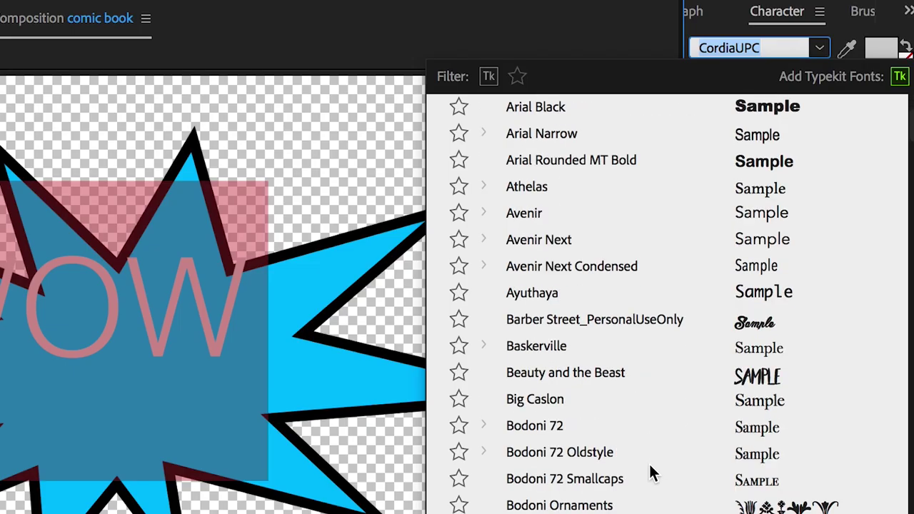
{"action": "left_click", "coordinate": [758, 166]}
{"action": "left_click", "coordinate": [820, 48]}
{"action": "scroll", "coordinate": [596, 400], "scroll_direction": "down", "scroll_amount": 2}
{"action": "left_click", "coordinate": [595, 400]}
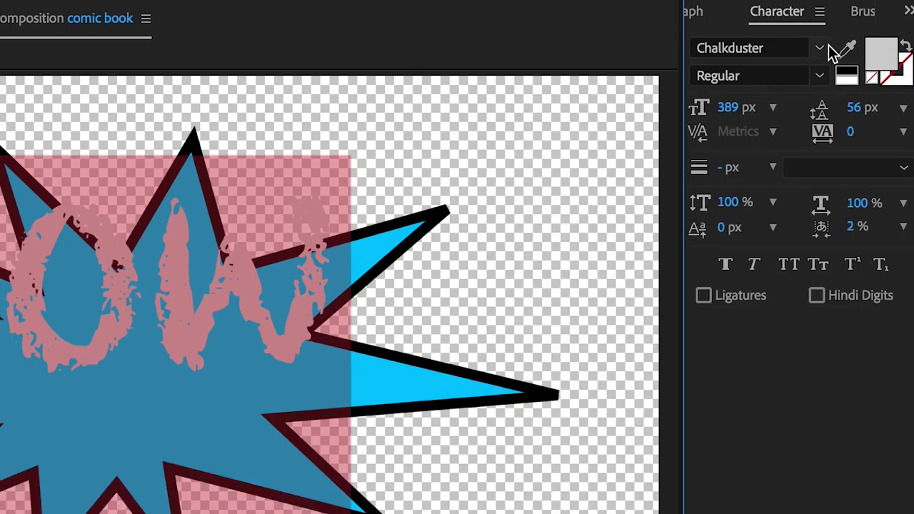
Set the WOW text's font to GoodDog Cool
{"action": "left_click", "coordinate": [820, 48]}
{"action": "scroll", "coordinate": [647, 376], "scroll_direction": "down", "scroll_amount": 3}
{"action": "scroll", "coordinate": [647, 367], "scroll_direction": "down", "scroll_amount": 2}
{"action": "left_click", "coordinate": [647, 453]}
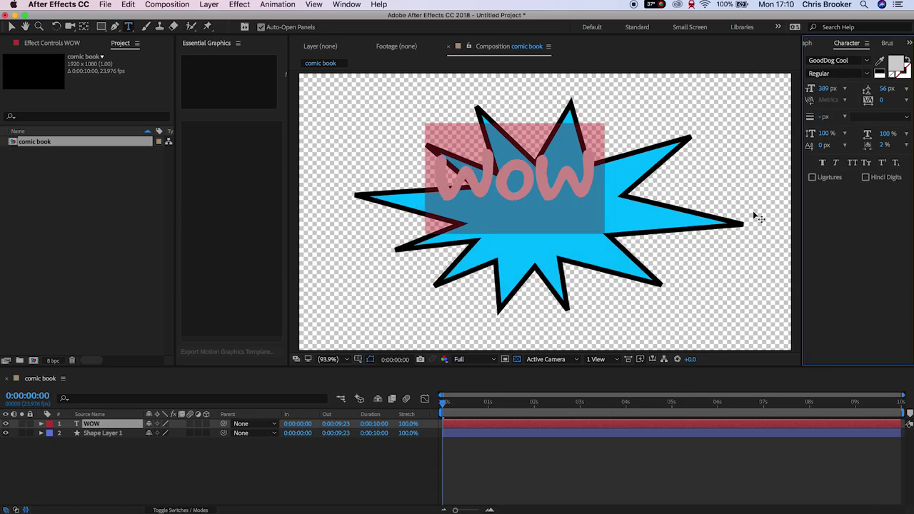
Fill the WOW text with black and set its size to 413 px
{"action": "left_click", "coordinate": [896, 65]}
{"action": "left_click", "coordinate": [449, 187]}
{"action": "left_click_drag", "start_coordinate": [827, 88], "coordinate": [844, 87]}
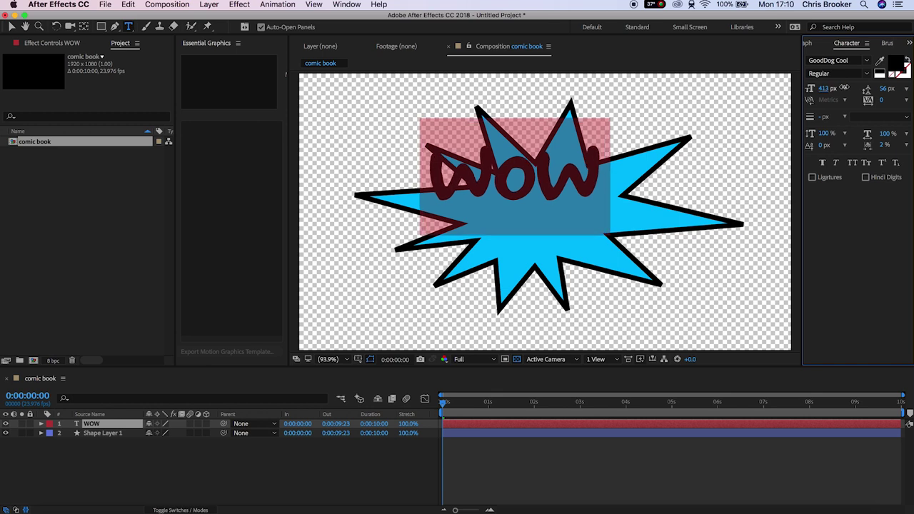
Set the WOW text's fill colour to white
{"action": "left_click", "coordinate": [899, 66]}
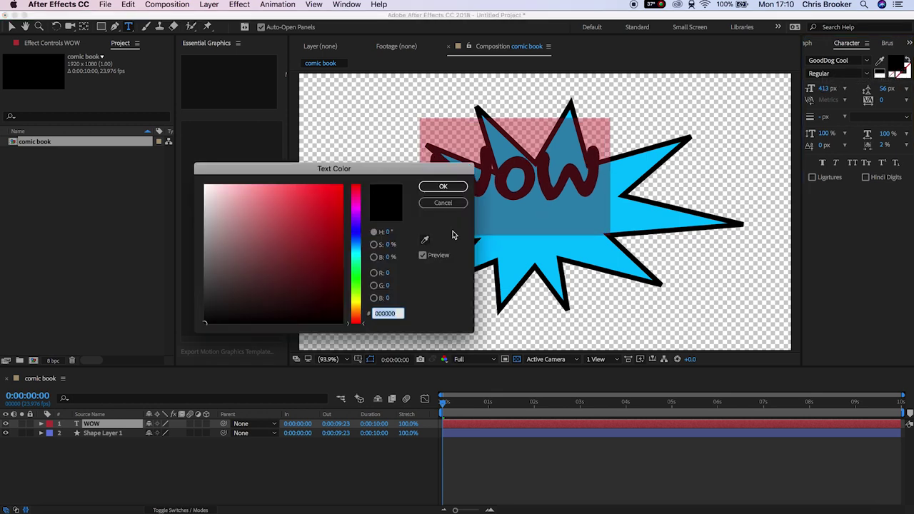
{"action": "left_click", "coordinate": [203, 184]}
{"action": "left_click", "coordinate": [448, 187]}
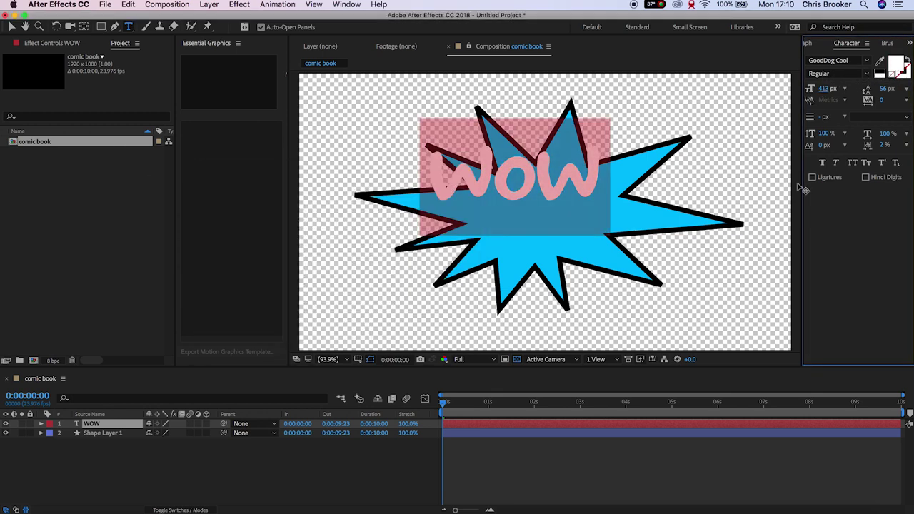
Give the WOW text a black 9 px stroke and set its tracking to 26
{"action": "left_click", "coordinate": [904, 76]}
{"action": "left_click", "coordinate": [333, 323]}
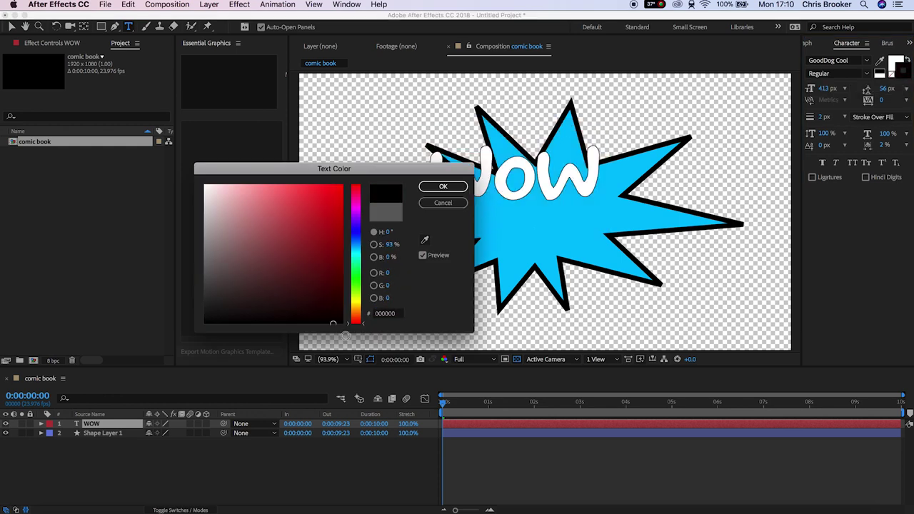
{"action": "left_click", "coordinate": [444, 187]}
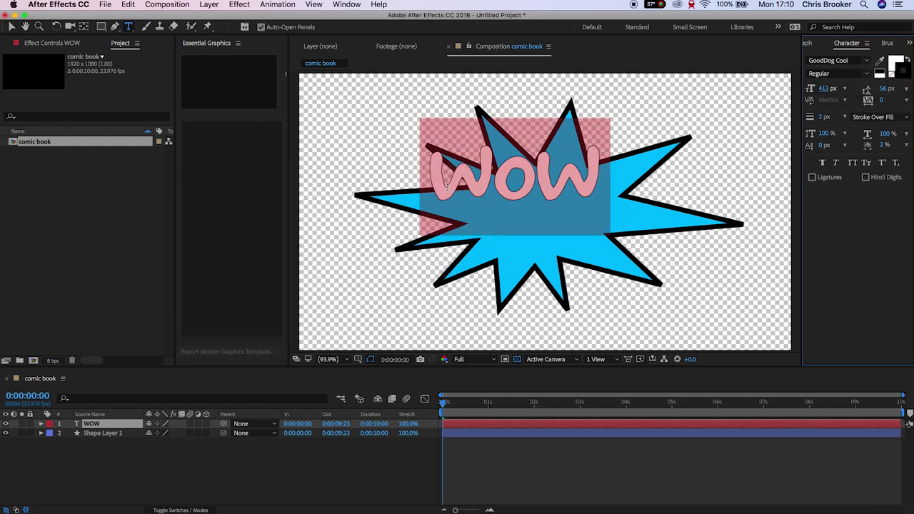
{"action": "left_click", "coordinate": [844, 118]}
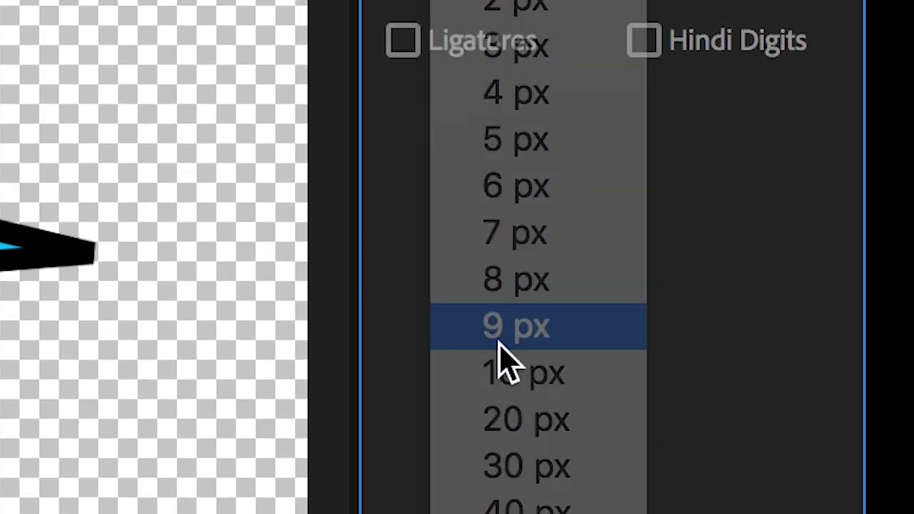
{"action": "left_click", "coordinate": [500, 344]}
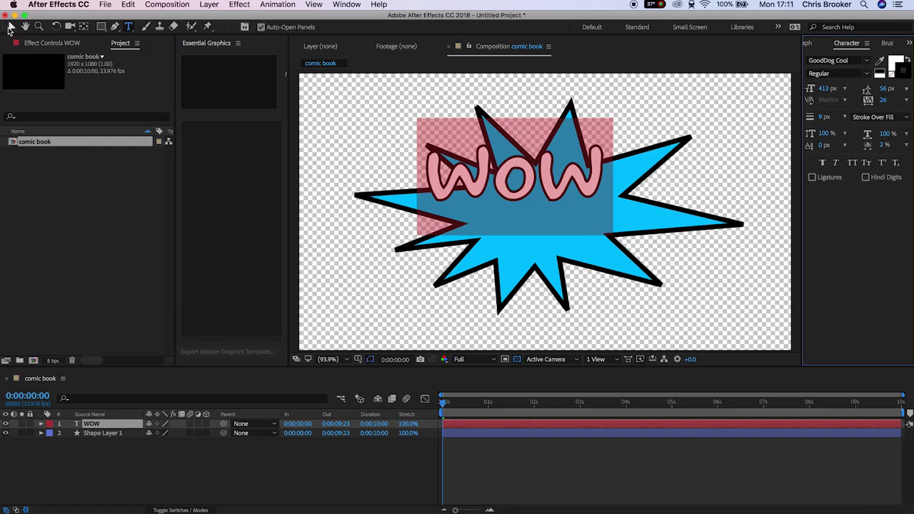
Set the WOW text's anchor point to 0.0, -125.0 and centre the text in the frame
{"action": "left_click", "coordinate": [12, 27]}
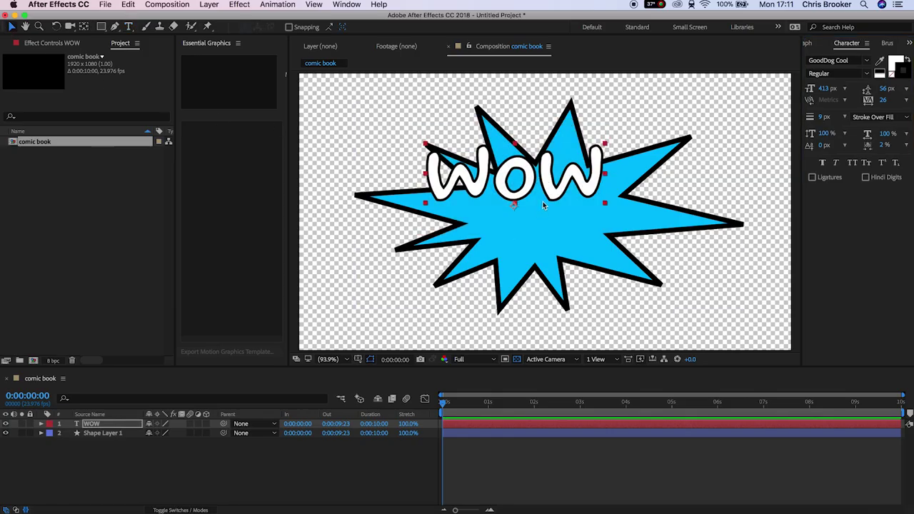
{"action": "key", "text": "a"}
{"action": "left_click_drag", "start_coordinate": [162, 432], "coordinate": [68, 436]}
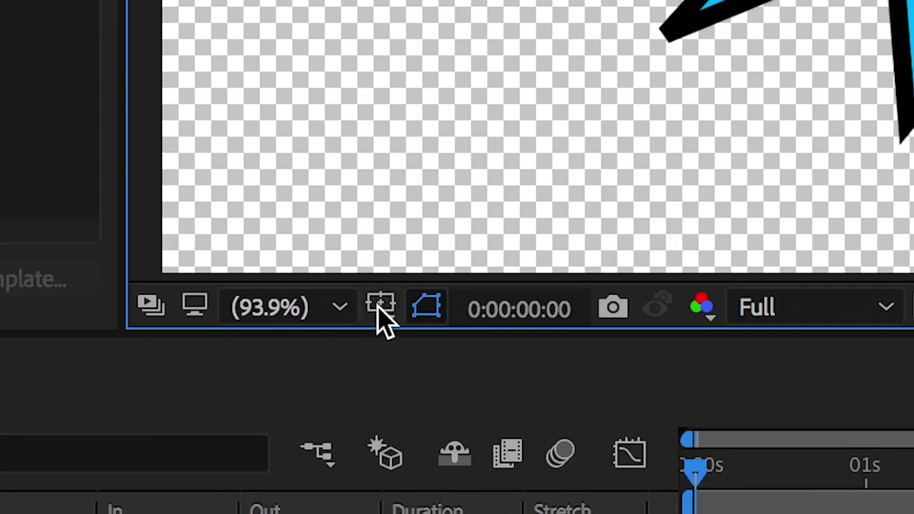
Overlay the proportional grid to check the centring of the WOW text, and hide the grid again
{"action": "left_click", "coordinate": [379, 305]}
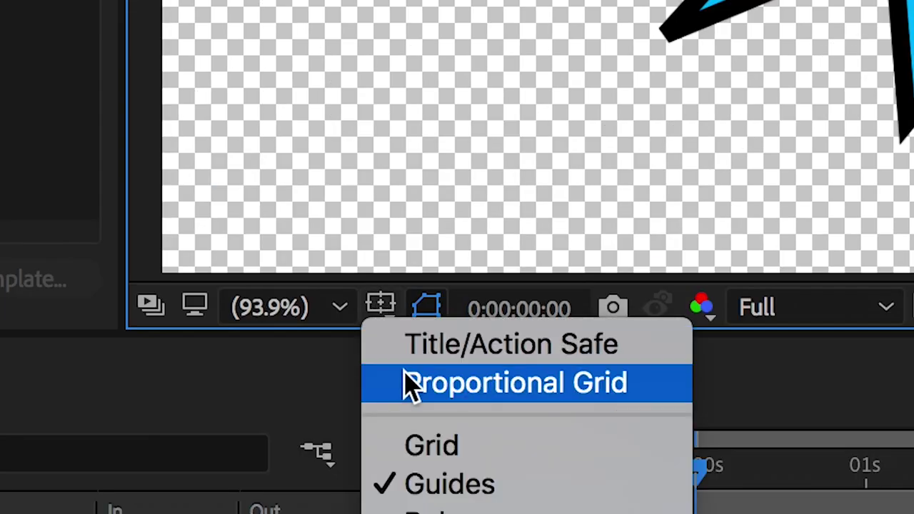
{"action": "left_click", "coordinate": [407, 379]}
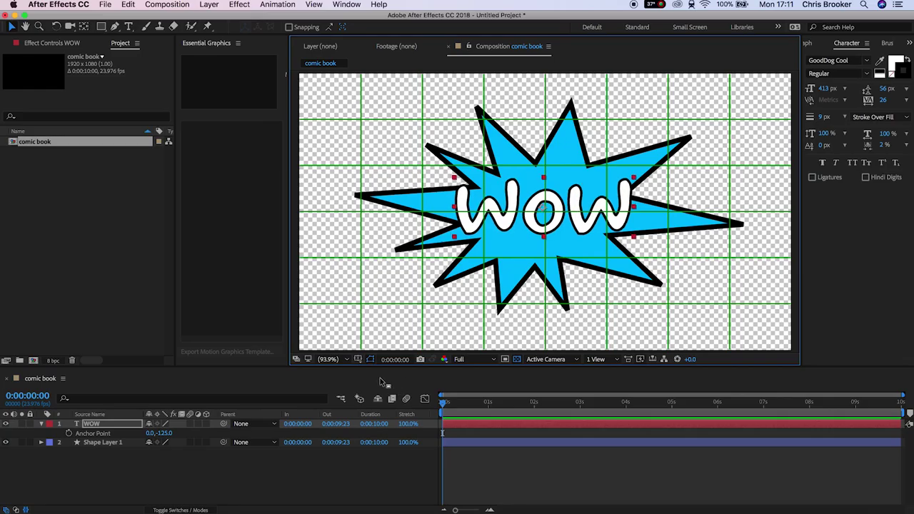
{"action": "left_click", "coordinate": [379, 306]}
{"action": "left_click", "coordinate": [365, 381]}
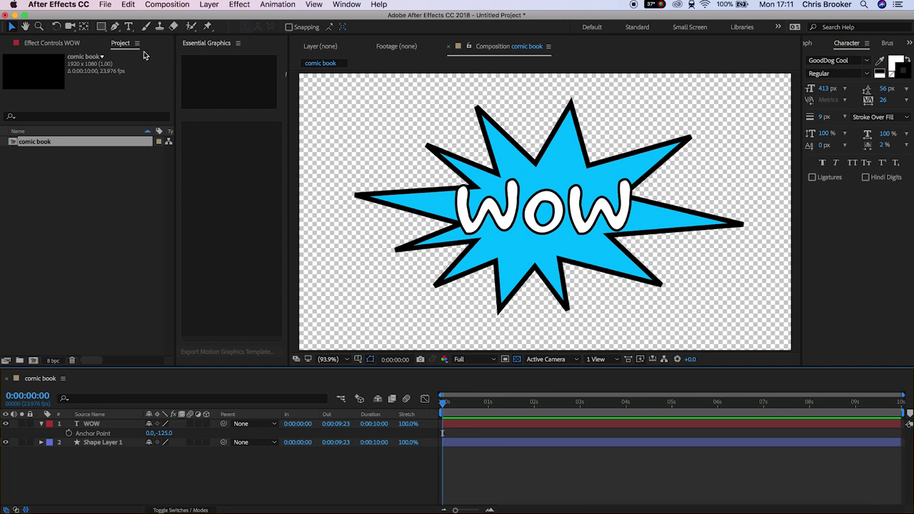
Set up the Pen tool with a yellow fill and an 11 px black stroke
{"action": "left_click", "coordinate": [115, 29]}
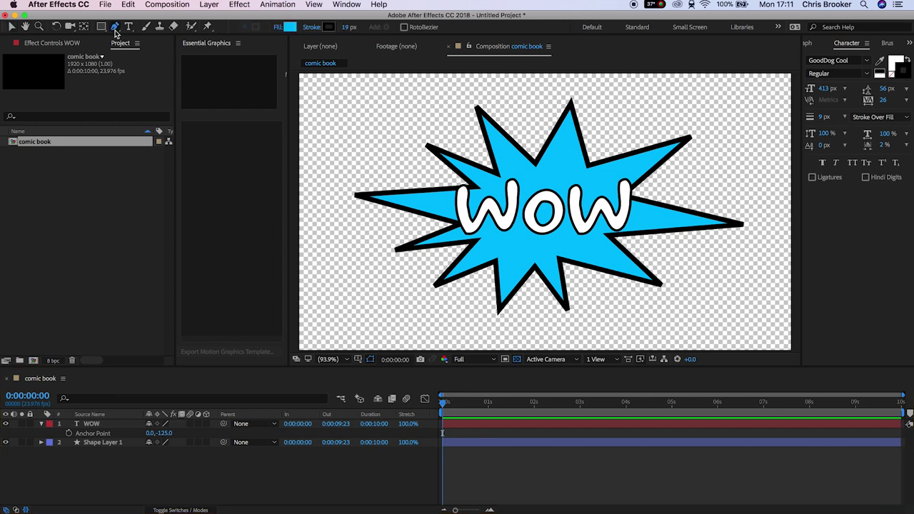
{"action": "left_click", "coordinate": [289, 27]}
{"action": "left_click_drag", "start_coordinate": [357, 292], "coordinate": [357, 298]}
{"action": "left_click_drag", "start_coordinate": [294, 288], "coordinate": [392, 164]}
{"action": "left_click", "coordinate": [440, 188]}
Draw a small five-pointed yellow star on a new shape layer above the starburst with the Pen tool
{"action": "left_click", "coordinate": [397, 103]}
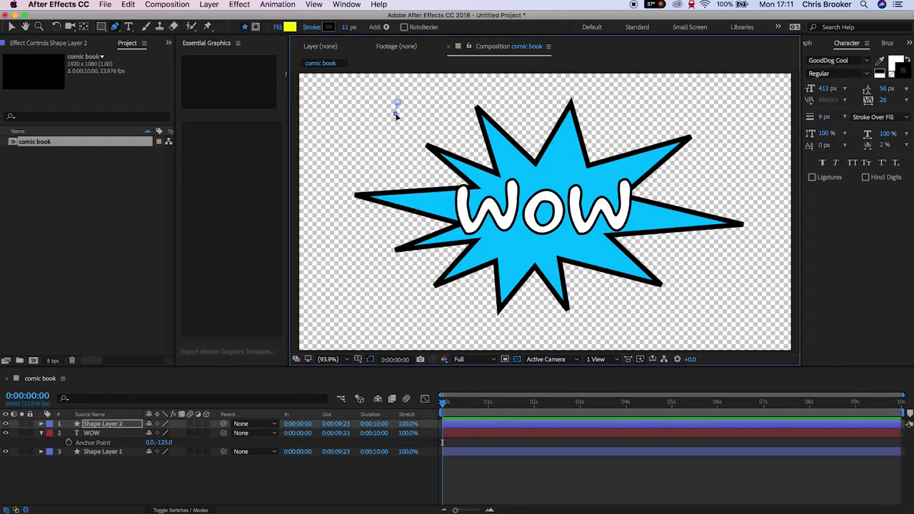
{"action": "left_click", "coordinate": [384, 115]}
{"action": "left_click", "coordinate": [395, 121]}
{"action": "left_click", "coordinate": [391, 131]}
{"action": "scroll", "coordinate": [496, 185], "scroll_direction": "up", "scroll_amount": 2}
{"action": "left_click", "coordinate": [479, 187]}
{"action": "left_click", "coordinate": [496, 198]}
{"action": "left_click", "coordinate": [490, 179]}
{"action": "left_click", "coordinate": [507, 171]}
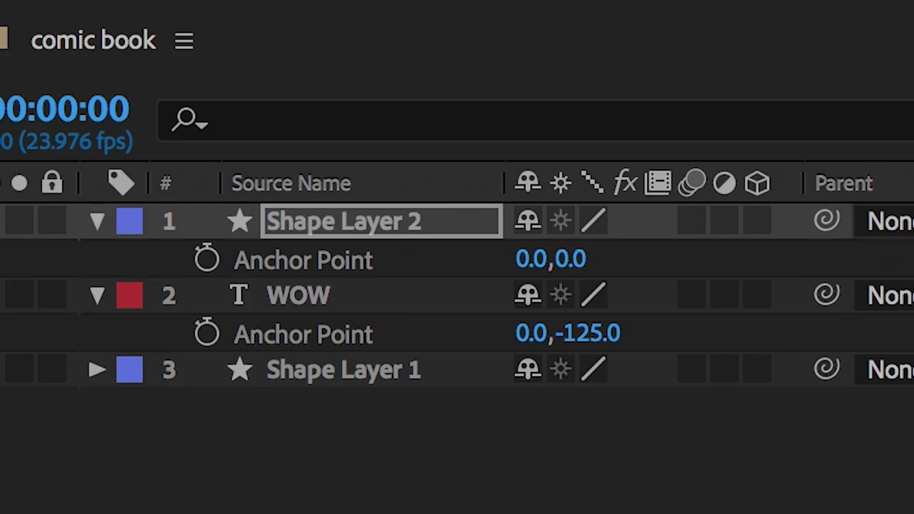
Set the star layer's anchor point to -557.0, -363.0 and place the star beside the last W of WOW
{"action": "left_click_drag", "start_coordinate": [545, 260], "coordinate": [10, 248]}
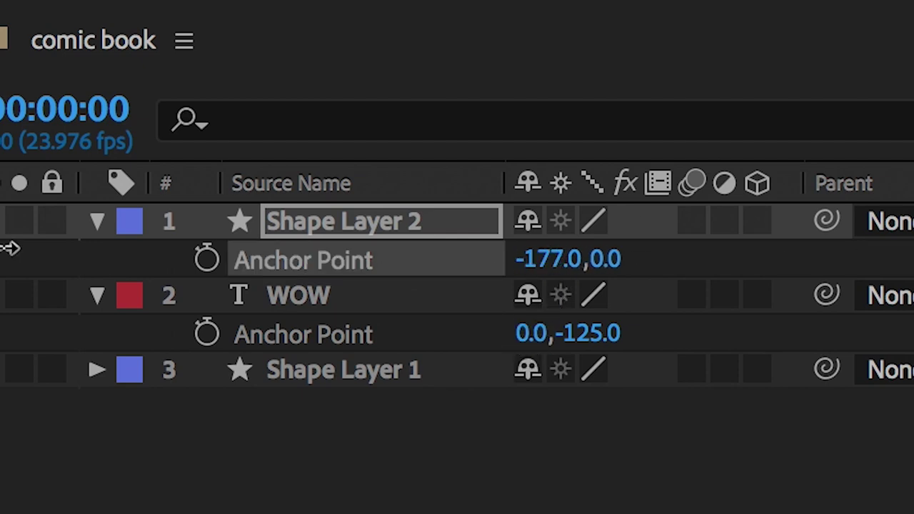
{"action": "left_click_drag", "start_coordinate": [541, 167], "coordinate": [540, 204]}
{"action": "key", "text": "super+z"}
{"action": "left_click_drag", "start_coordinate": [548, 259], "coordinate": [303, 259]}
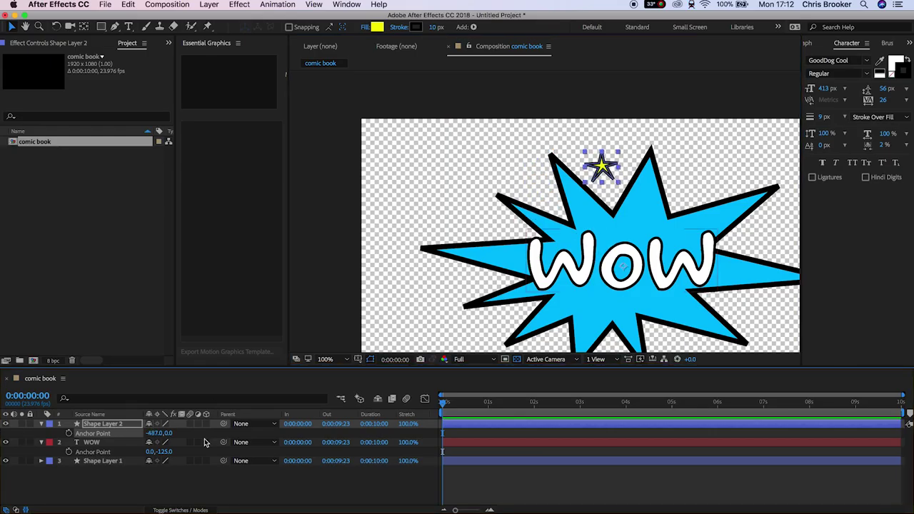
{"action": "left_click_drag", "start_coordinate": [605, 259], "coordinate": [569, 259]}
{"action": "left_click_drag", "start_coordinate": [156, 433], "coordinate": [31, 429]}
{"action": "left_click_drag", "start_coordinate": [620, 265], "coordinate": [720, 236]}
Copy the star layer, paste five duplicates and spread the stars around the starburst
{"action": "left_click", "coordinate": [103, 425]}
{"action": "key", "text": "super+c"}
{"action": "key", "text": "super+v"}
{"action": "key", "text": "super+v"}
{"action": "key", "text": "super+v"}
{"action": "left_click_drag", "start_coordinate": [543, 192], "coordinate": [682, 164]}
{"action": "key", "text": "super+v"}
{"action": "left_click_drag", "start_coordinate": [543, 191], "coordinate": [724, 330]}
{"action": "key", "text": "super+v"}
{"action": "left_click_drag", "start_coordinate": [543, 192], "coordinate": [471, 312]}
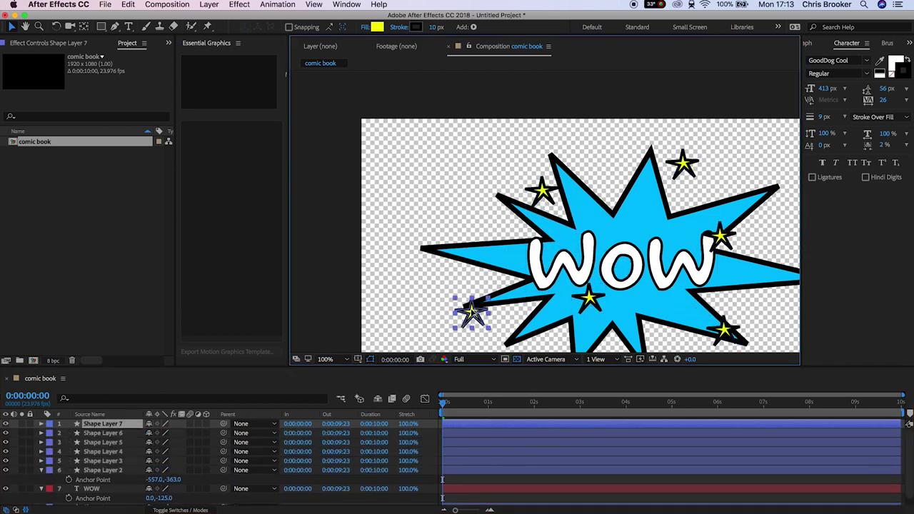
Fit the composition in view and set the Pen tool's fill colour to white with no layer selected
{"action": "left_click", "coordinate": [341, 359]}
{"action": "left_click", "coordinate": [571, 488]}
{"action": "left_click", "coordinate": [465, 404]}
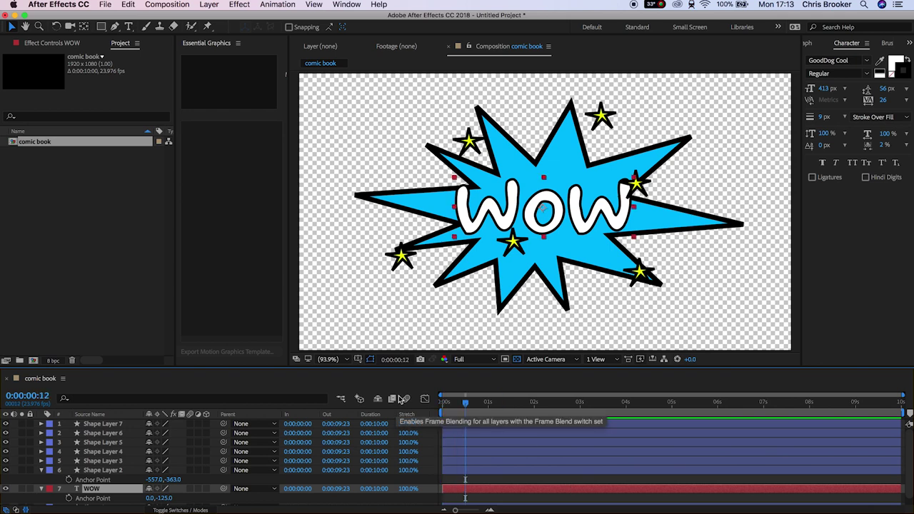
{"action": "left_click", "coordinate": [114, 28]}
{"action": "left_click", "coordinate": [488, 485]}
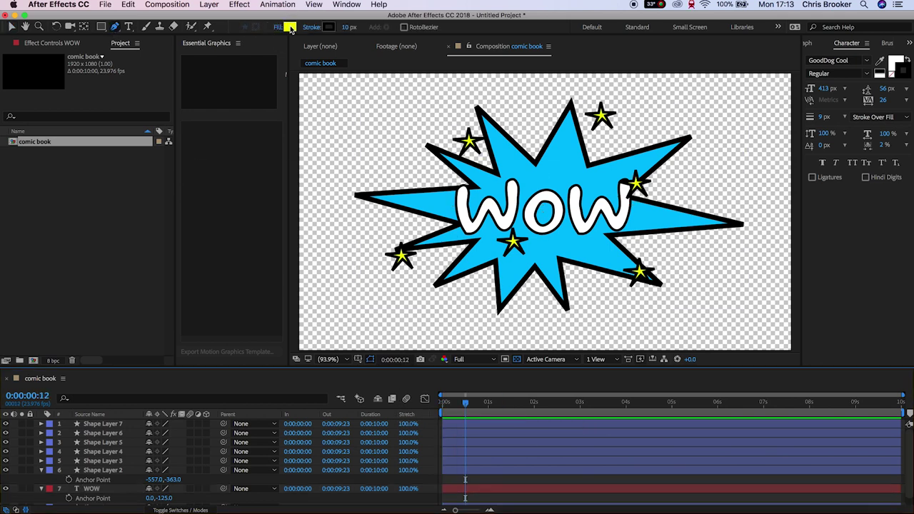
{"action": "left_click", "coordinate": [290, 27]}
{"action": "left_click_drag", "start_coordinate": [222, 197], "coordinate": [171, 160]}
{"action": "left_click", "coordinate": [443, 187]}
Draw thin white pointed streaks with black outlines radiating outwards around the starburst
{"action": "left_click", "coordinate": [387, 167]}
{"action": "left_click", "coordinate": [486, 173]}
{"action": "left_click", "coordinate": [433, 175]}
{"action": "left_click", "coordinate": [386, 167]}
{"action": "left_click", "coordinate": [605, 319]}
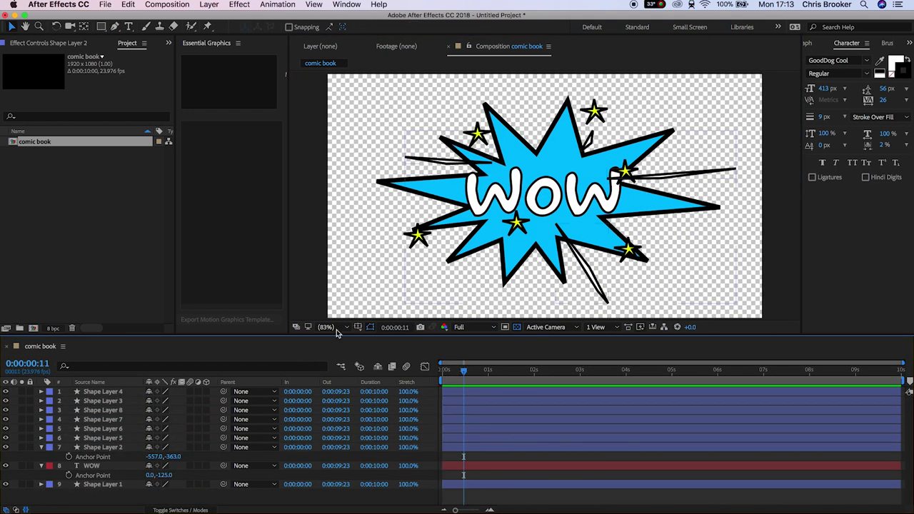
Add a 0% scale keyframe to the blue starburst layer at the first frame
{"action": "left_click", "coordinate": [102, 484]}
{"action": "key", "text": "Home"}
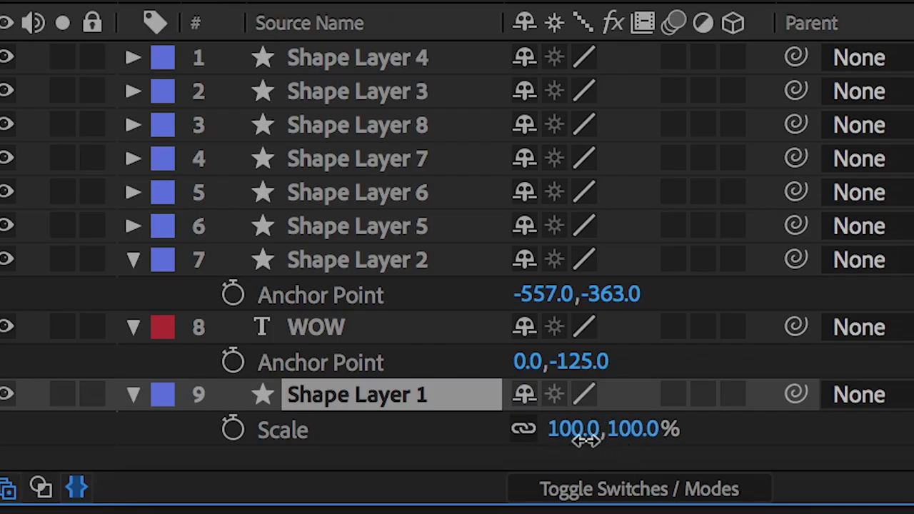
{"action": "left_click", "coordinate": [165, 495]}
{"action": "type", "text": "0"}
{"action": "key", "text": "Return"}
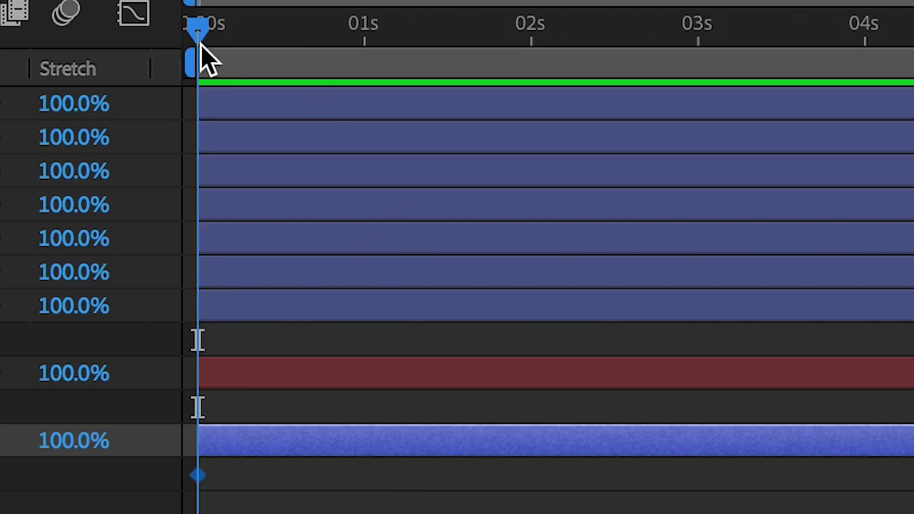
Keyframe the starburst's scale to 130% about four frames in and to 100% a few frames further on
{"action": "left_click_drag", "start_coordinate": [199, 34], "coordinate": [220, 36]}
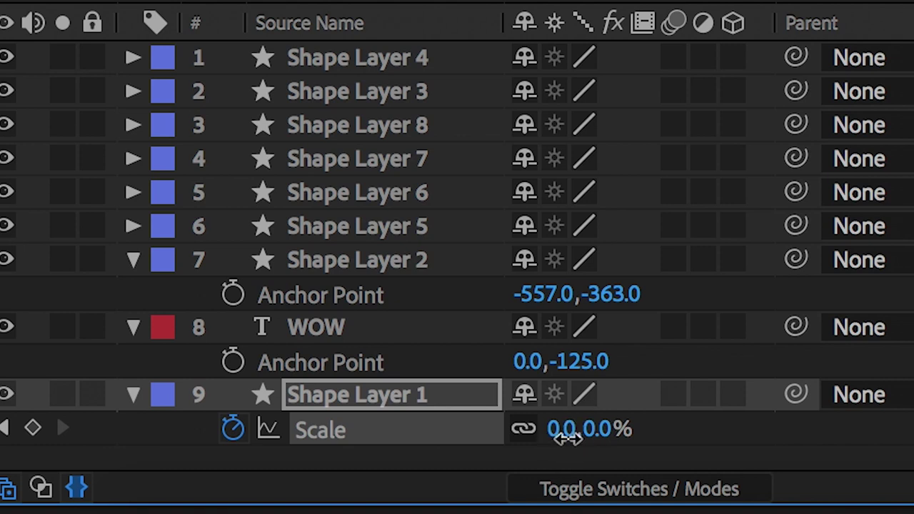
{"action": "left_click_drag", "start_coordinate": [565, 431], "coordinate": [789, 418]}
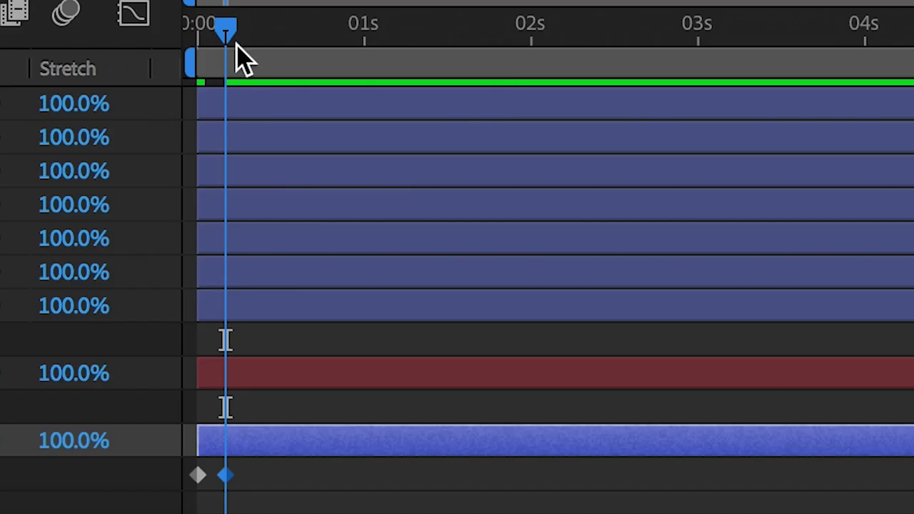
{"action": "left_click_drag", "start_coordinate": [234, 41], "coordinate": [261, 38]}
{"action": "left_click", "coordinate": [561, 431]}
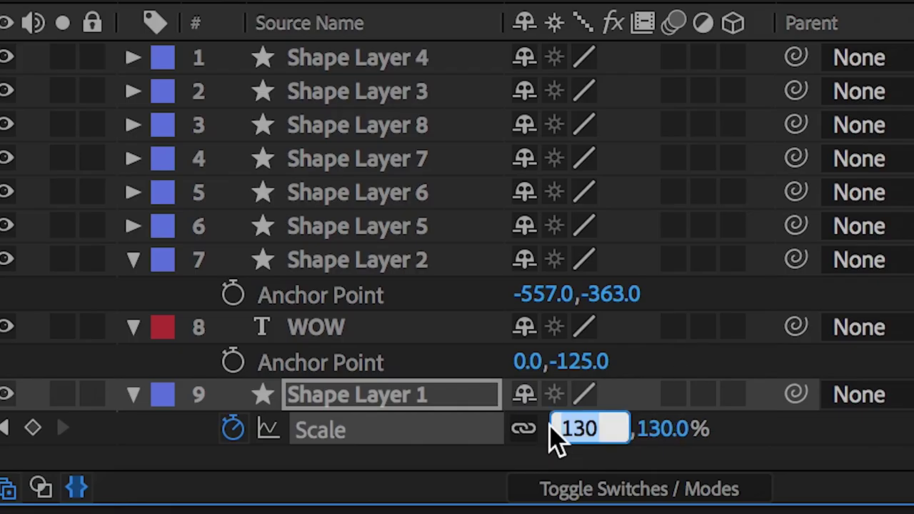
{"action": "type", "text": "100"}
{"action": "key", "text": "Return"}
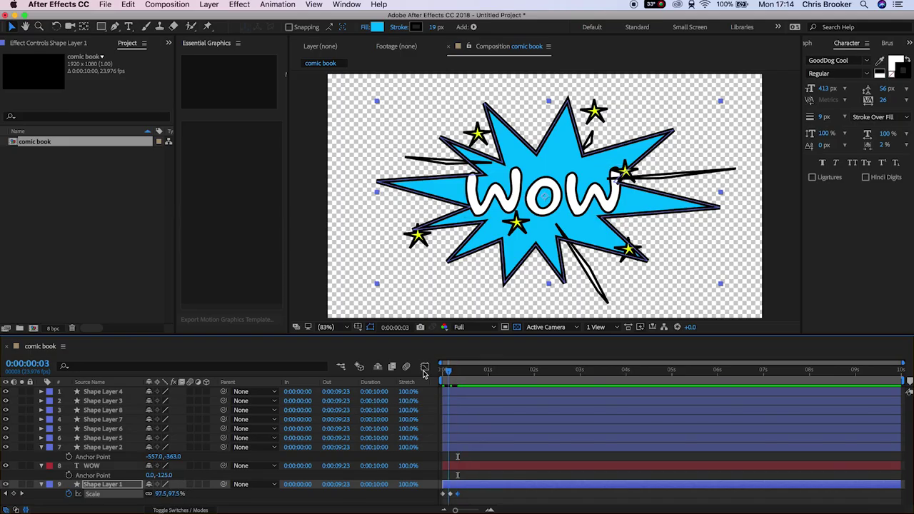
Move the starburst's final 100% scale keyframe to frame 10 and preview the pop animation
{"action": "key", "text": "space"}
{"action": "key", "text": "space"}
{"action": "left_click_drag", "start_coordinate": [455, 372], "coordinate": [378, 383]}
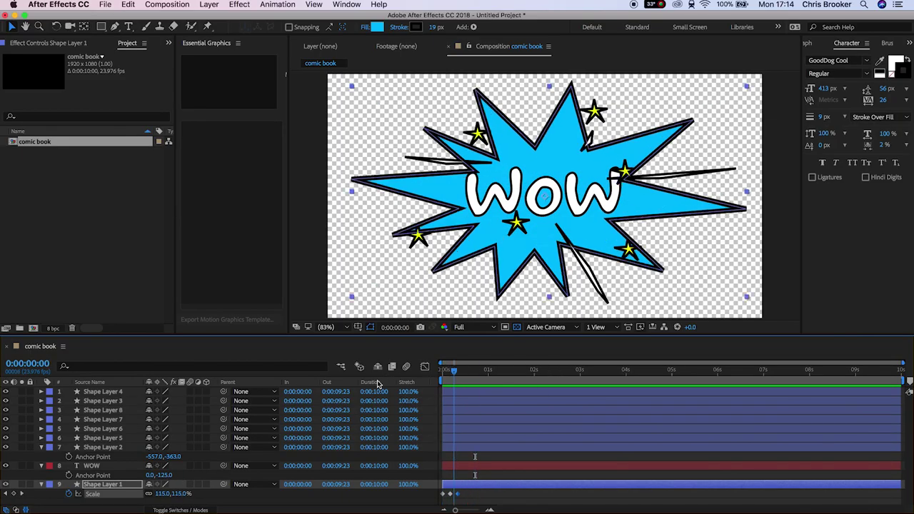
{"action": "key", "text": "equal"}
{"action": "key", "text": "equal"}
{"action": "left_click_drag", "start_coordinate": [474, 494], "coordinate": [519, 494]}
{"action": "key", "text": "space"}
{"action": "key", "text": "space"}
{"action": "left_click_drag", "start_coordinate": [526, 373], "coordinate": [412, 388]}
{"action": "key", "text": "space"}
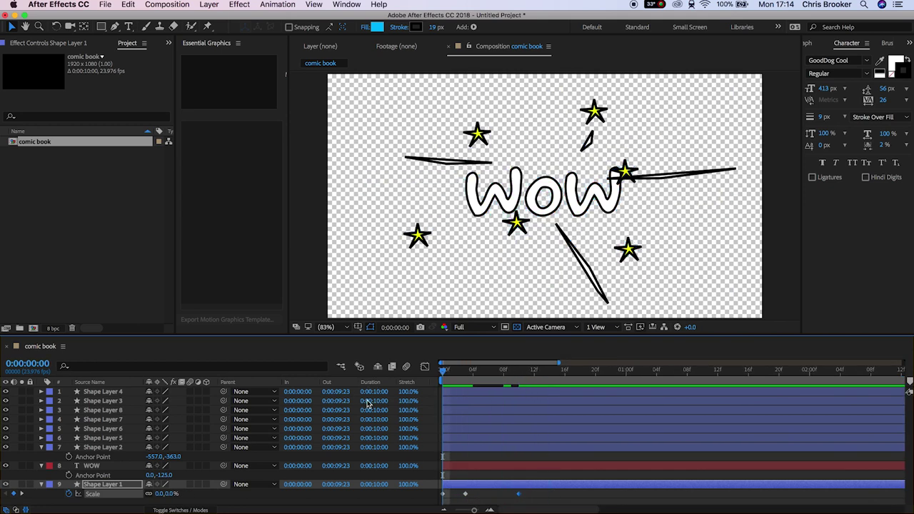
{"action": "key", "text": "space"}
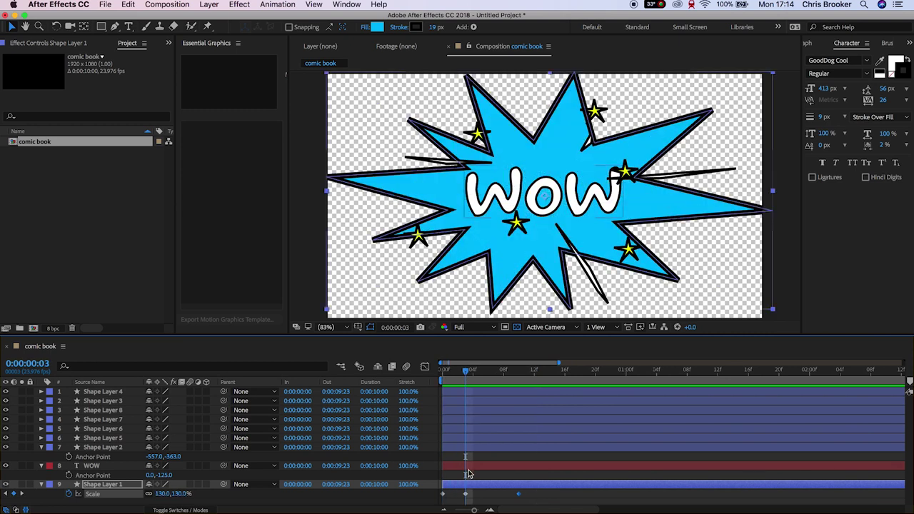
Animate the WOW text's scale from 0% at frame 3, through a keyframe at frame 6, to 100% at frame 13, and preview it
{"action": "key", "text": "space"}
{"action": "key", "text": "space"}
{"action": "left_click", "coordinate": [164, 475]}
{"action": "type", "text": "100"}
{"action": "key", "text": "Return"}
{"action": "left_click_drag", "start_coordinate": [541, 372], "coordinate": [367, 383]}
{"action": "key", "text": "space"}
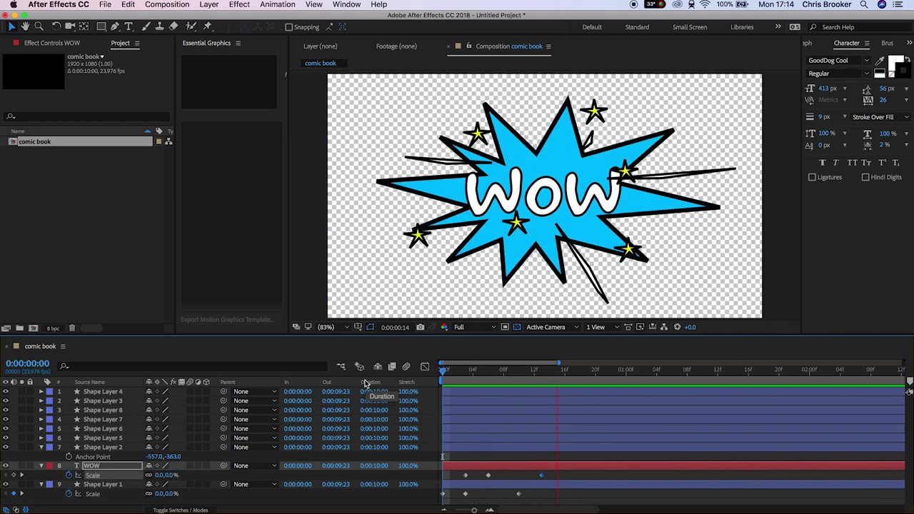
Scrub through the opening frames to check the WOW text's scale animation against the starburst
{"action": "left_click_drag", "start_coordinate": [526, 464], "coordinate": [543, 464]}
{"action": "key", "text": "super+z"}
{"action": "left_click_drag", "start_coordinate": [443, 372], "coordinate": [463, 384]}
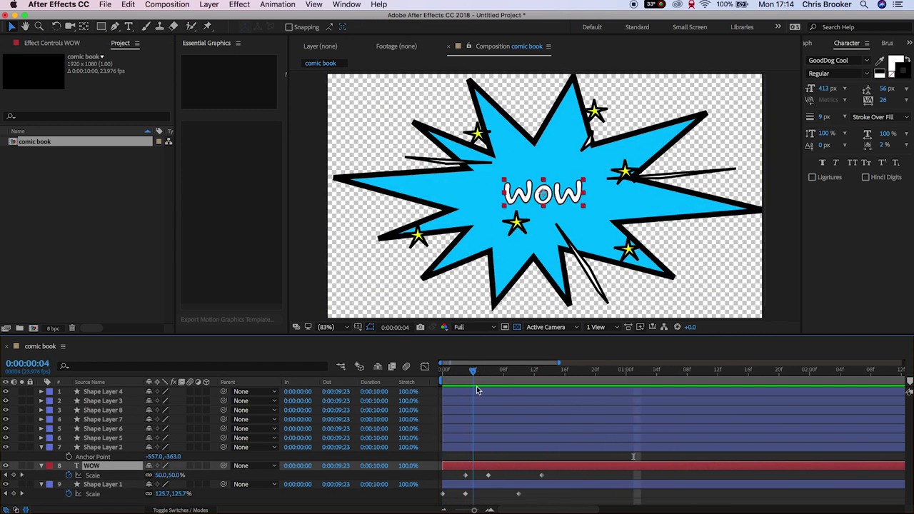
{"action": "left_click_drag", "start_coordinate": [459, 391], "coordinate": [474, 396]}
Select all six star layers, show their scale and add 0% scale keyframes at frame 3
{"action": "left_click", "coordinate": [114, 401]}
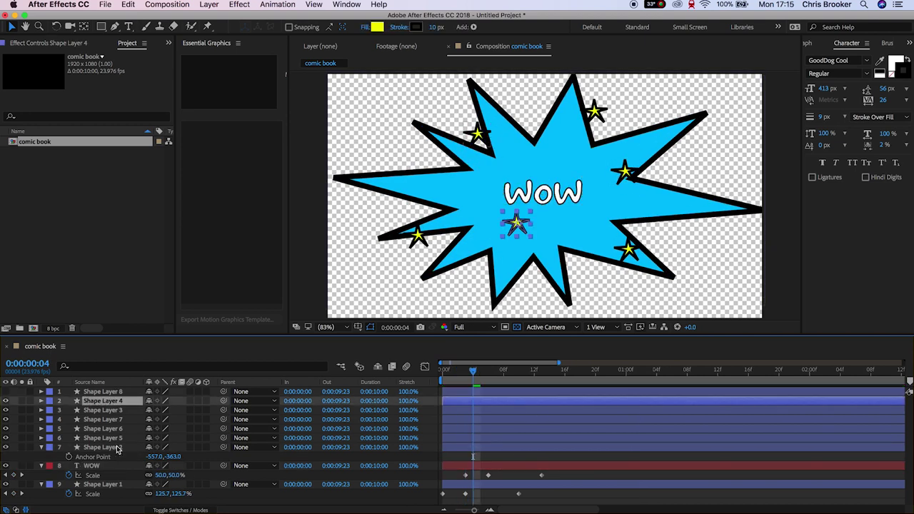
{"action": "left_click", "coordinate": [117, 446], "text": "shift"}
{"action": "key", "text": "s"}
{"action": "left_click_drag", "start_coordinate": [472, 372], "coordinate": [466, 375]}
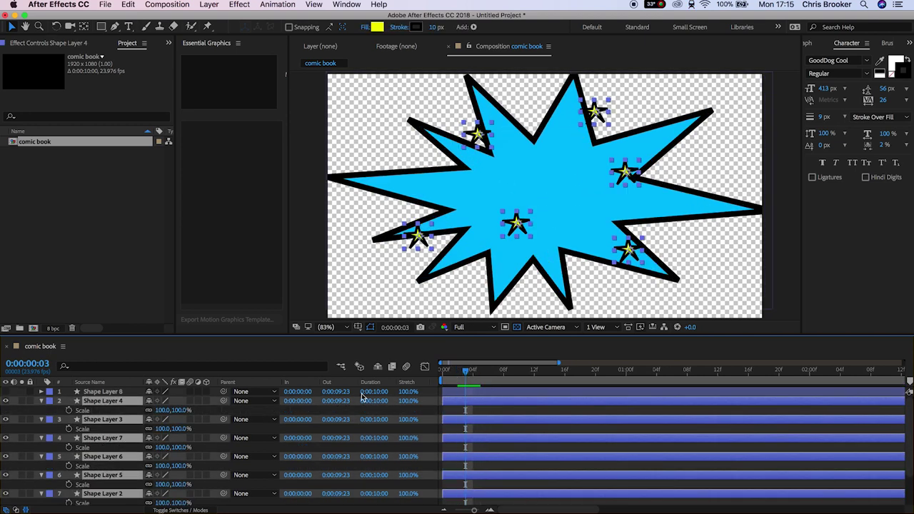
{"action": "type", "text": "00"}
{"action": "key", "text": "Return"}
{"action": "left_click", "coordinate": [70, 410]}
{"action": "key", "text": "space"}
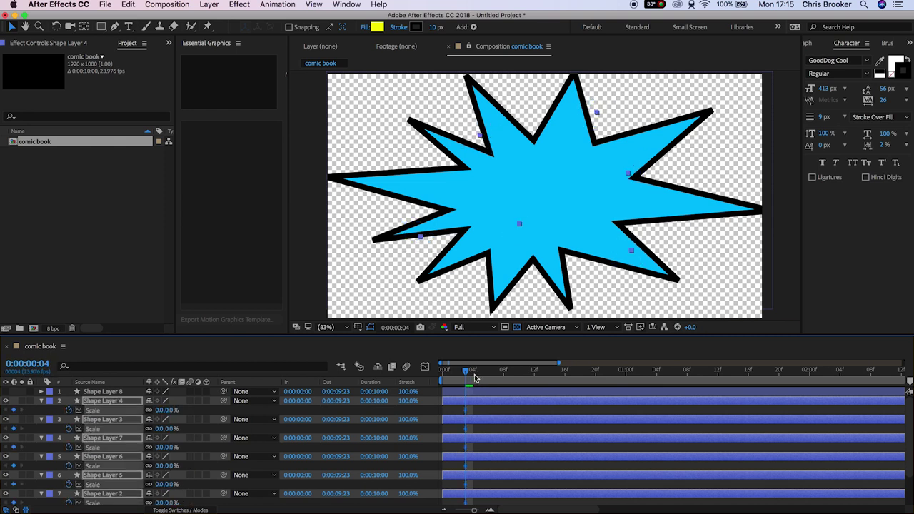
Keyframe the scale of all six star layers to 182% at frame 10
{"action": "key", "text": "super+shift+a"}
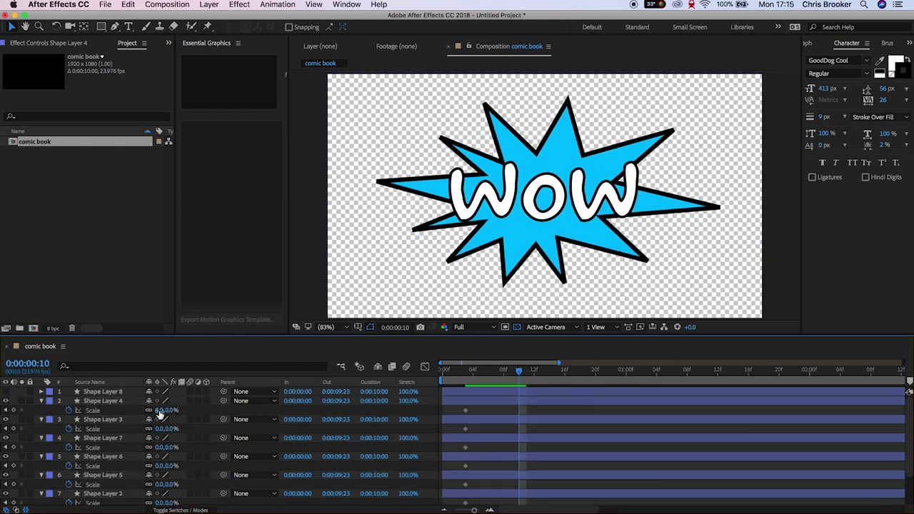
{"action": "left_click", "coordinate": [540, 401]}
{"action": "scroll", "coordinate": [553, 428], "scroll_direction": "down", "scroll_amount": 2}
{"action": "left_click", "coordinate": [531, 477], "text": "shift"}
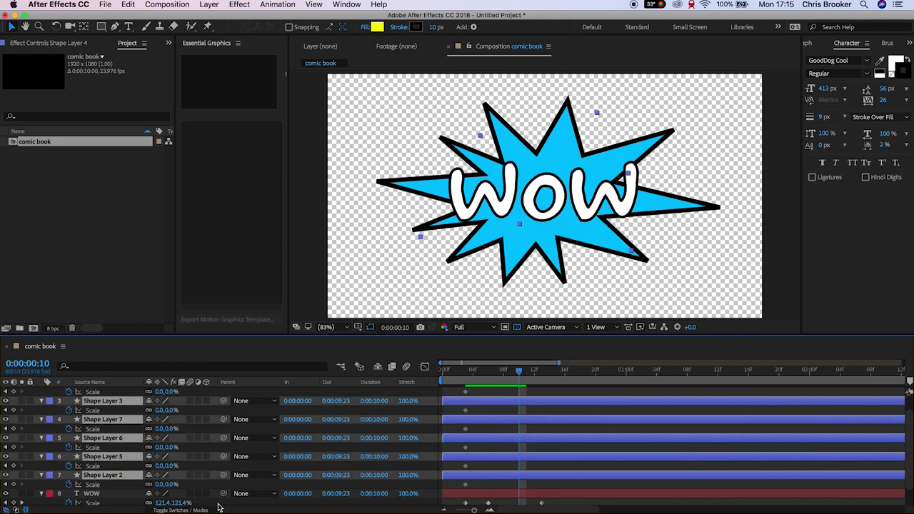
{"action": "left_click_drag", "start_coordinate": [159, 485], "coordinate": [245, 472]}
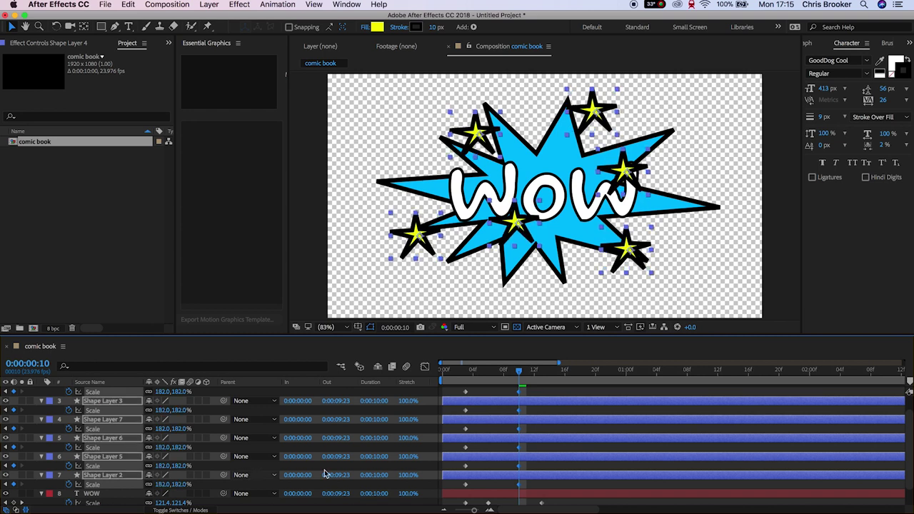
Show the position of all six star layers and add position keyframes at frame 10
{"action": "left_click", "coordinate": [552, 429]}
{"action": "left_click", "coordinate": [529, 475]}
{"action": "left_click", "coordinate": [471, 372]}
{"action": "left_click_drag", "start_coordinate": [470, 374], "coordinate": [519, 375]}
{"action": "scroll", "coordinate": [488, 436], "scroll_direction": "up", "scroll_amount": 2}
{"action": "left_click", "coordinate": [505, 400], "text": "shift"}
{"action": "key", "text": "p"}
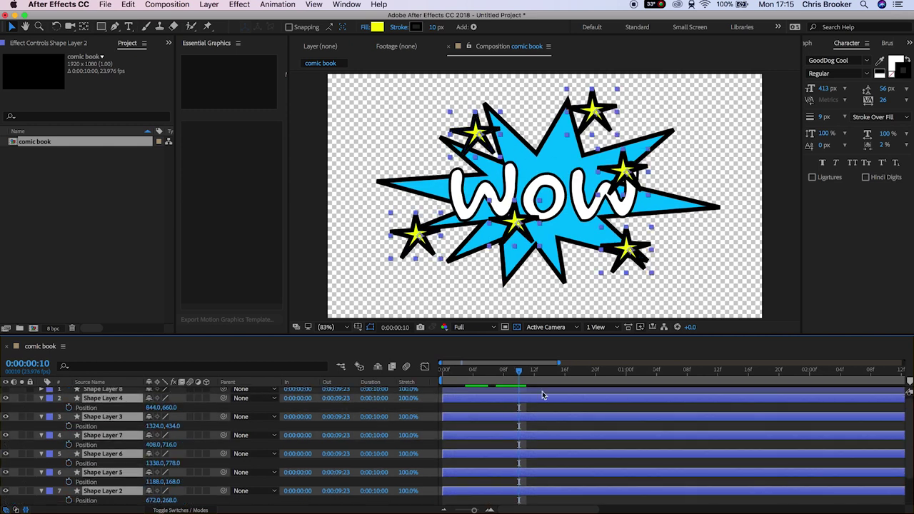
{"action": "left_click", "coordinate": [70, 408]}
At frame 10, move the lower-centre star outside the frame to 607.7, 1214.5, the right star to 2076, 78 and the left star to -204, 936
{"action": "left_click", "coordinate": [476, 410]}
{"action": "left_click", "coordinate": [477, 400]}
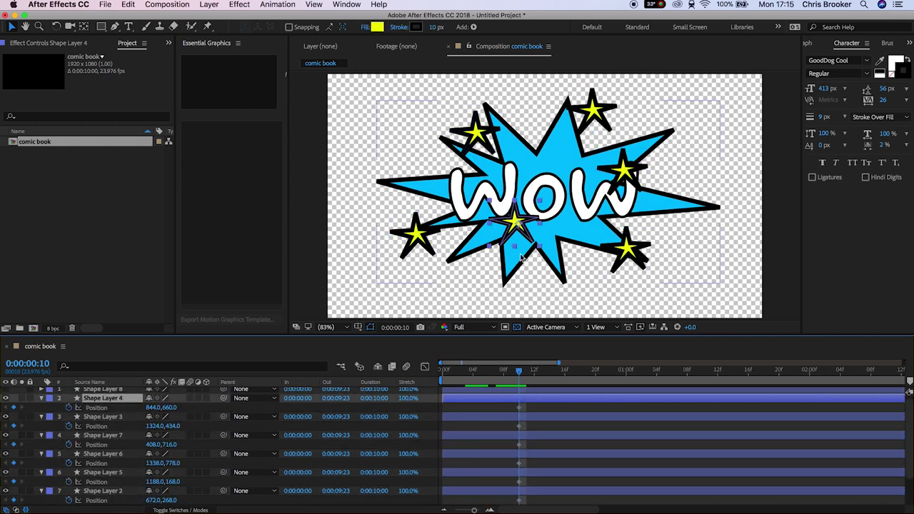
{"action": "left_click_drag", "start_coordinate": [513, 226], "coordinate": [467, 340]}
{"action": "key", "text": "comma"}
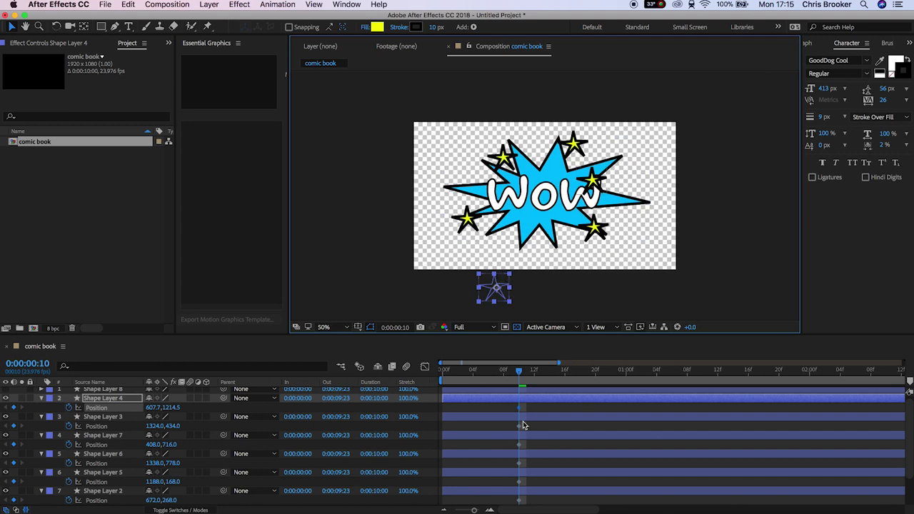
{"action": "left_click_drag", "start_coordinate": [594, 181], "coordinate": [697, 133]}
{"action": "left_click", "coordinate": [470, 219]}
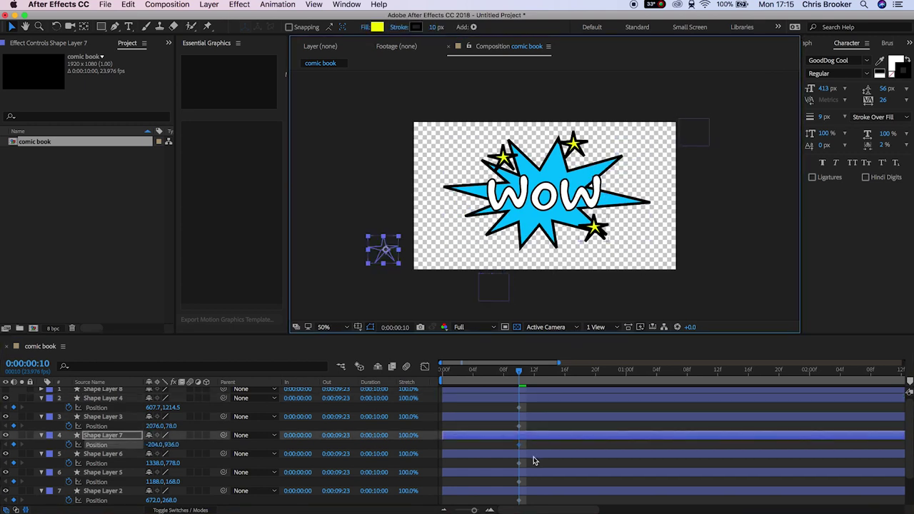
At frame 10, move the lower-right star outside the frame to 1806, 1226, the top star to 1212, -200 and the upper-left star to 284, -188
{"action": "left_click", "coordinate": [534, 455]}
{"action": "left_click_drag", "start_coordinate": [594, 228], "coordinate": [658, 289]}
{"action": "left_click", "coordinate": [541, 461]}
{"action": "left_click", "coordinate": [540, 472]}
{"action": "left_click_drag", "start_coordinate": [573, 145], "coordinate": [577, 95]}
{"action": "left_click", "coordinate": [548, 492]}
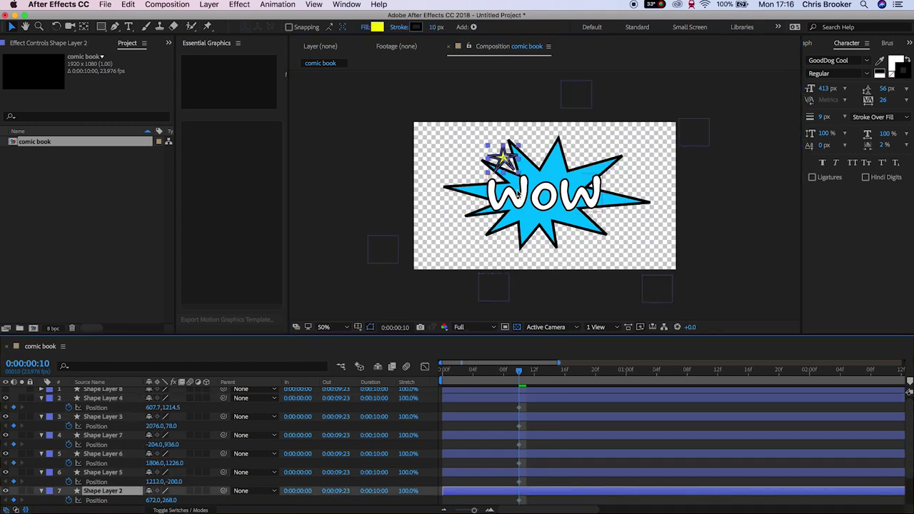
{"action": "left_click_drag", "start_coordinate": [519, 194], "coordinate": [466, 129]}
At frame 4, move all six stars into the centre over the WOW text and preview the outward burst
{"action": "left_click_drag", "start_coordinate": [517, 373], "coordinate": [471, 379]}
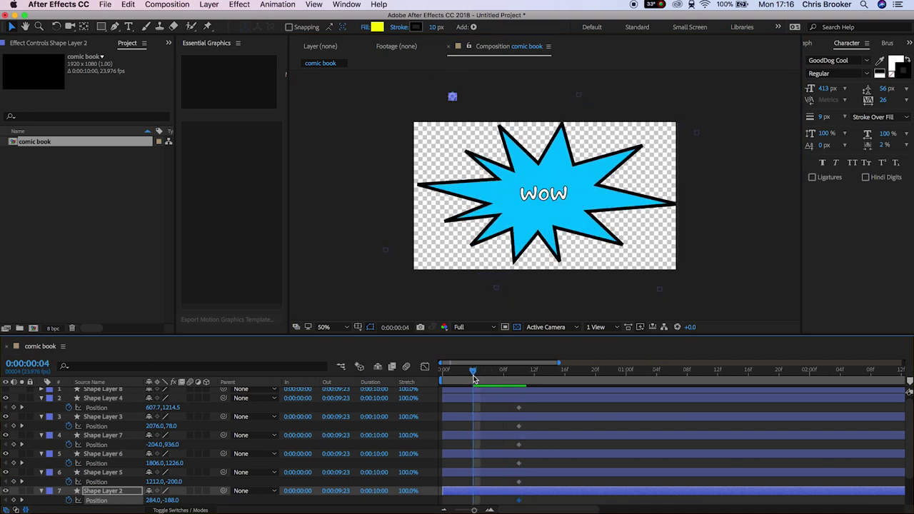
{"action": "key", "text": "p"}
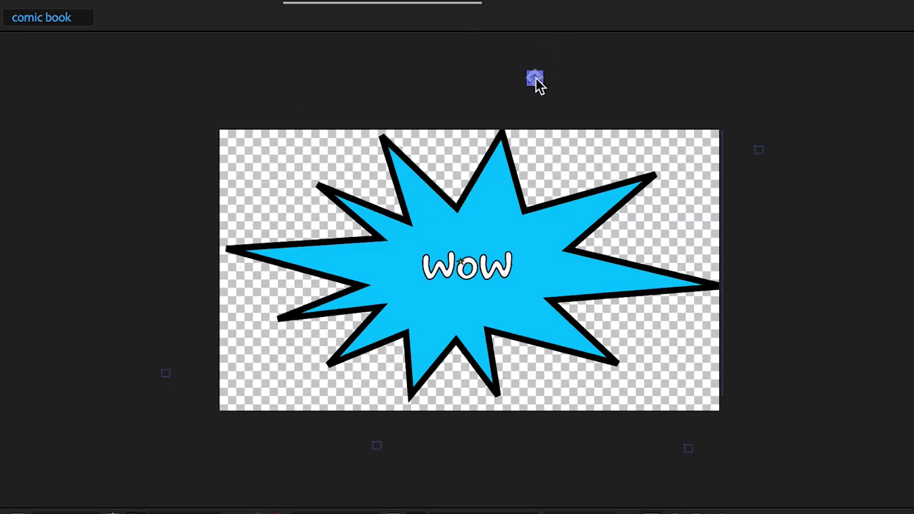
{"action": "left_click", "coordinate": [688, 448]}
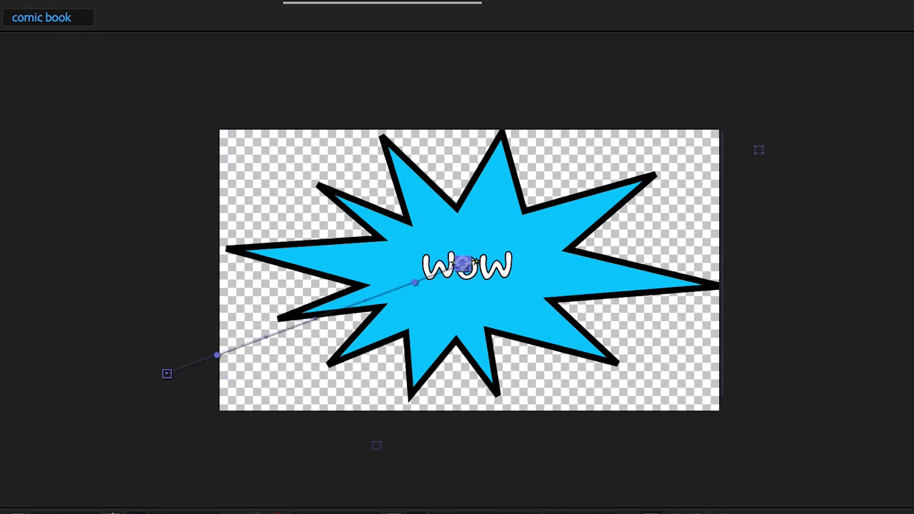
{"action": "left_click_drag", "start_coordinate": [466, 253], "coordinate": [450, 268]}
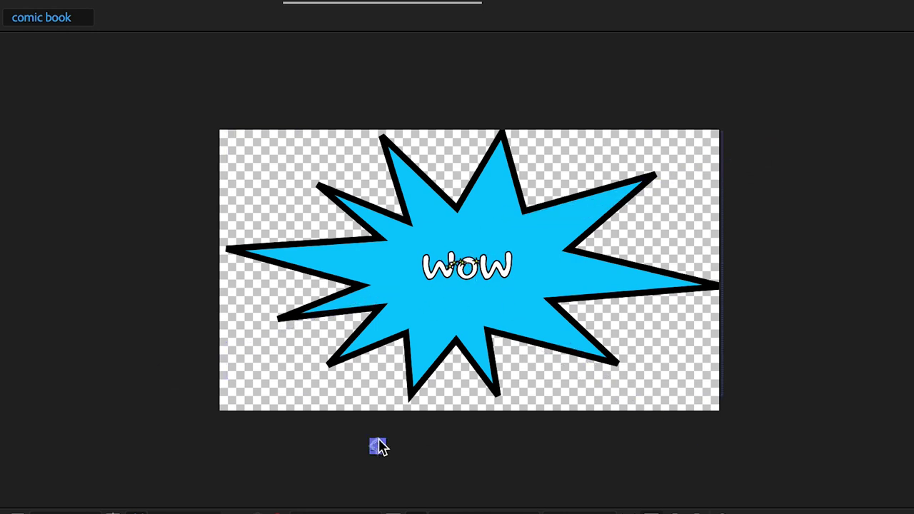
{"action": "key", "text": "shift+slash"}
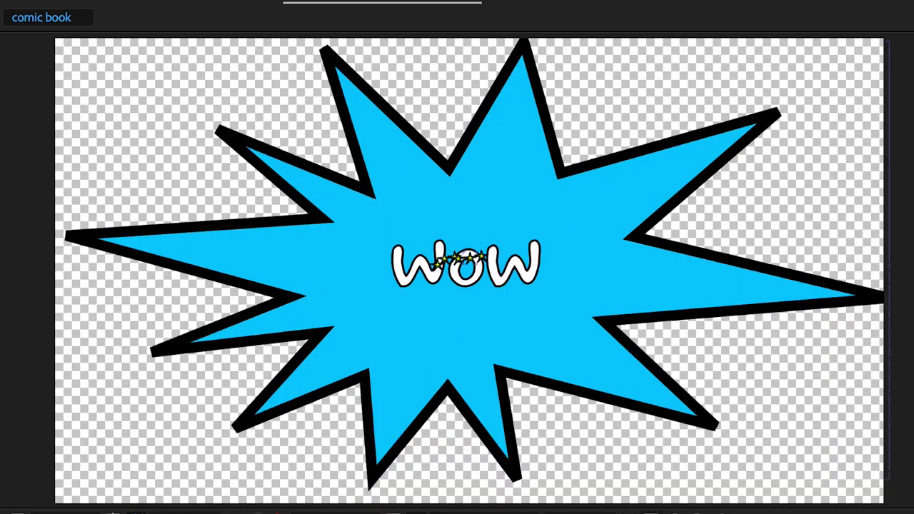
{"action": "key", "text": "space"}
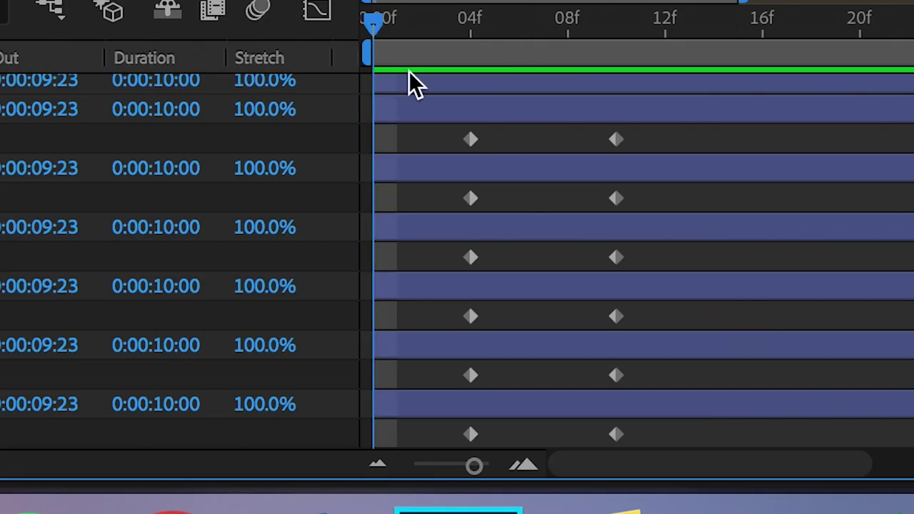
Move Shape Layer 4's end position keyframe to frame 11 and Shape Layer 7's end scale keyframe to frame 13
{"action": "left_click_drag", "start_coordinate": [617, 136], "coordinate": [636, 140]}
{"action": "left_click", "coordinate": [655, 227]}
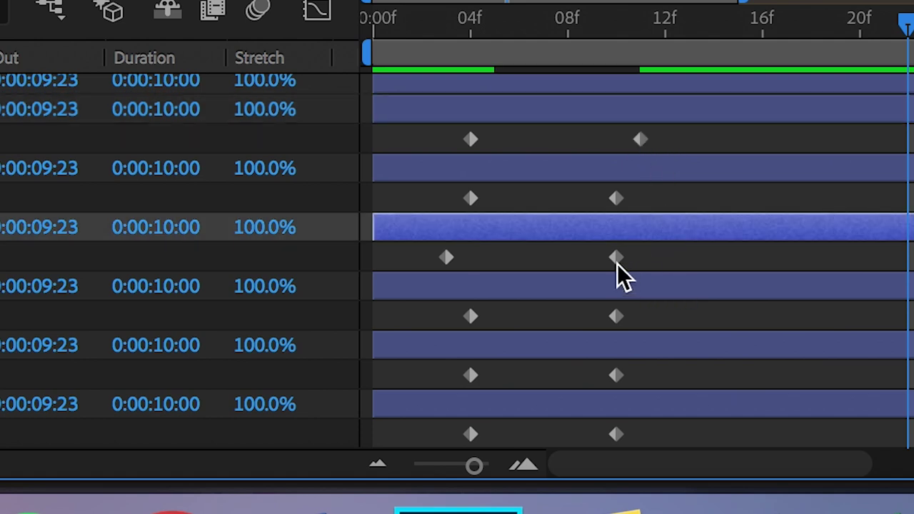
{"action": "left_click_drag", "start_coordinate": [617, 264], "coordinate": [691, 268]}
{"action": "left_click_drag", "start_coordinate": [473, 29], "coordinate": [616, 43]}
{"action": "key", "text": "space"}
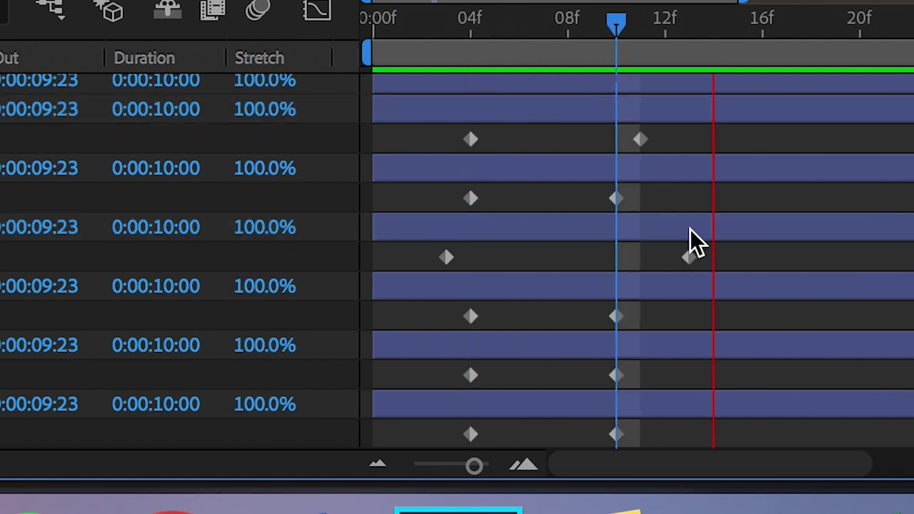
Move Shape Layer 7's end position keyframe to frame 14 and preview the staggered timing
{"action": "left_click_drag", "start_coordinate": [690, 257], "coordinate": [737, 257]}
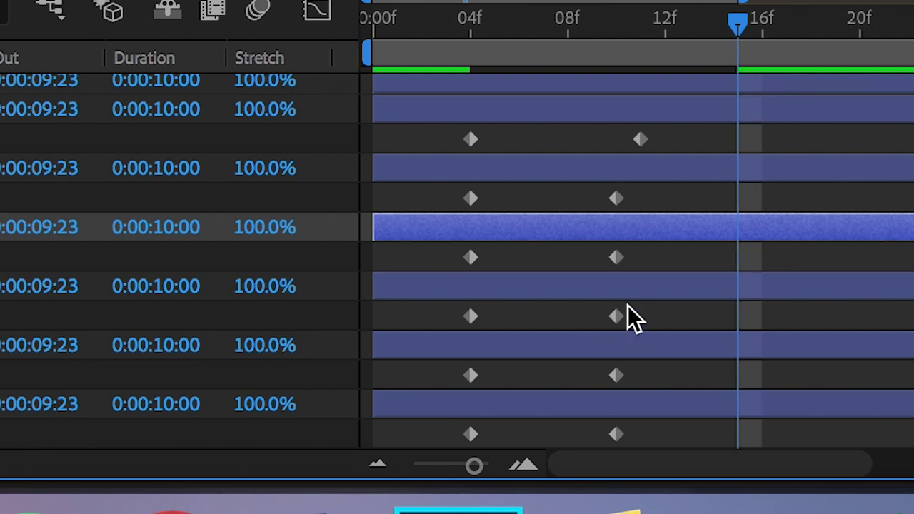
{"action": "left_click_drag", "start_coordinate": [729, 30], "coordinate": [448, 61]}
{"action": "key", "text": "space"}
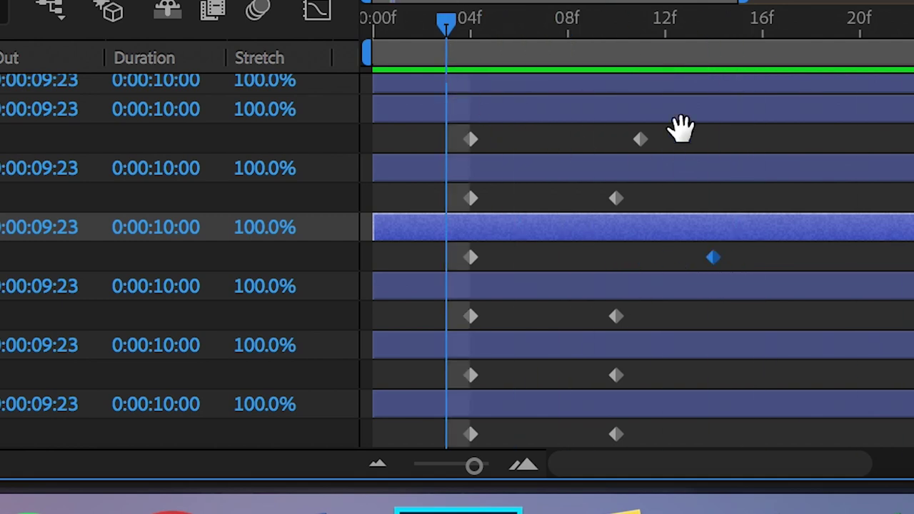
Move Shape Layer 5's end position keyframe to frame 14 and its end scale keyframe to frame 16
{"action": "left_click_drag", "start_coordinate": [617, 376], "coordinate": [714, 376]}
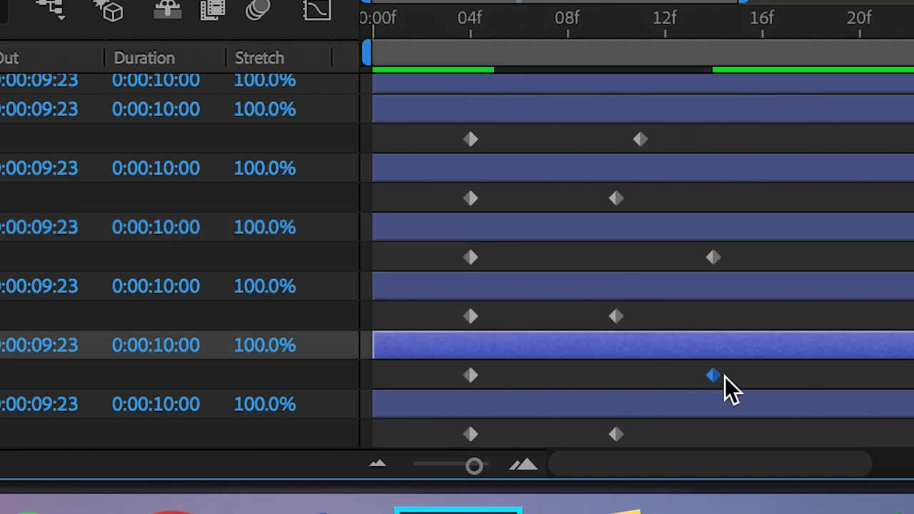
{"action": "left_click_drag", "start_coordinate": [616, 376], "coordinate": [761, 376]}
{"action": "left_click_drag", "start_coordinate": [543, 62], "coordinate": [421, 50]}
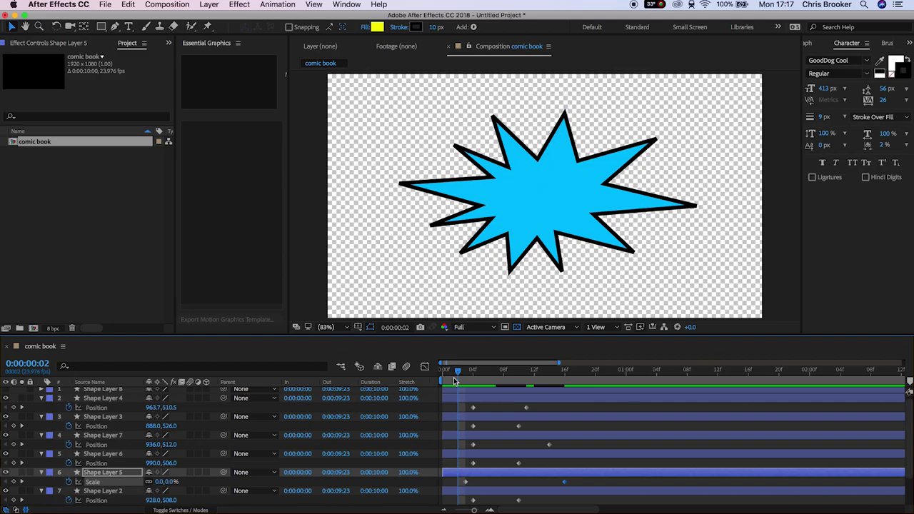
{"action": "left_click_drag", "start_coordinate": [452, 378], "coordinate": [489, 379]}
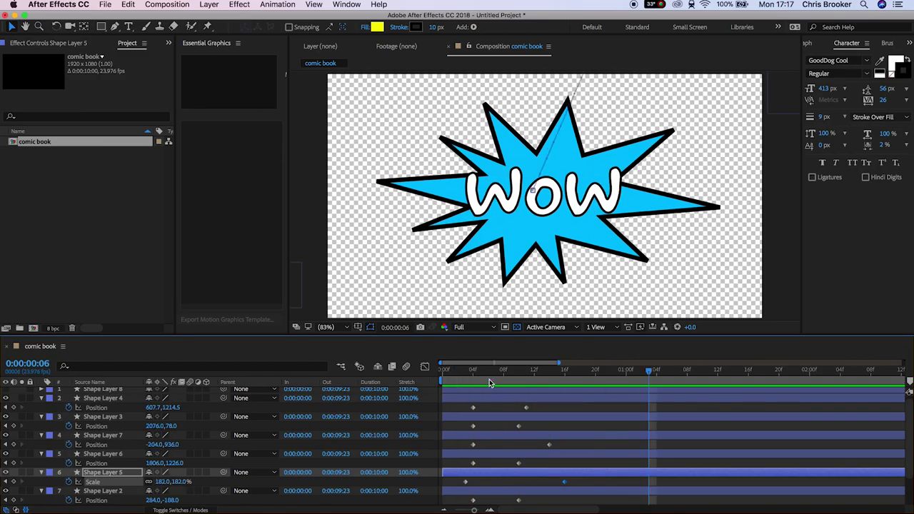
Delay Shape Layer 2's position keyframes and move its scale keyframes to frames 6 and 18, and preview the result
{"action": "scroll", "coordinate": [547, 448], "scroll_direction": "down", "scroll_amount": 2}
{"action": "left_click", "coordinate": [514, 457]}
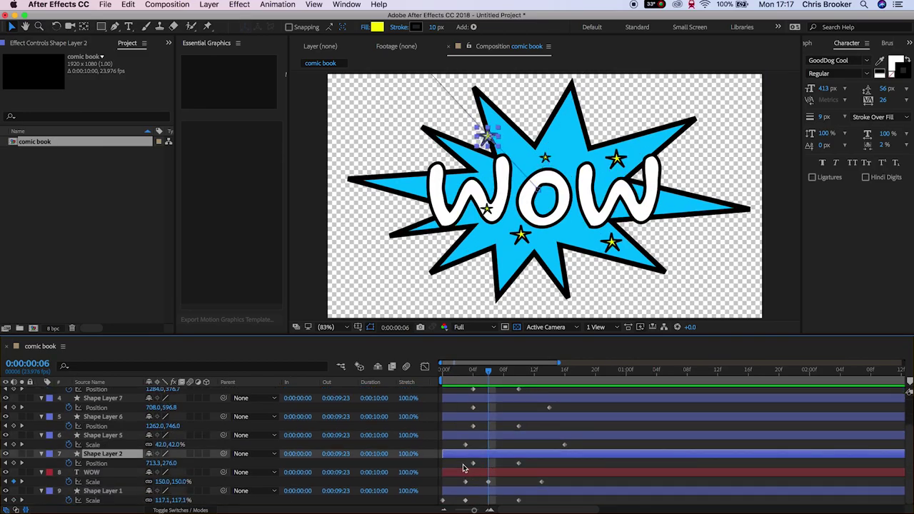
{"action": "key", "text": "s"}
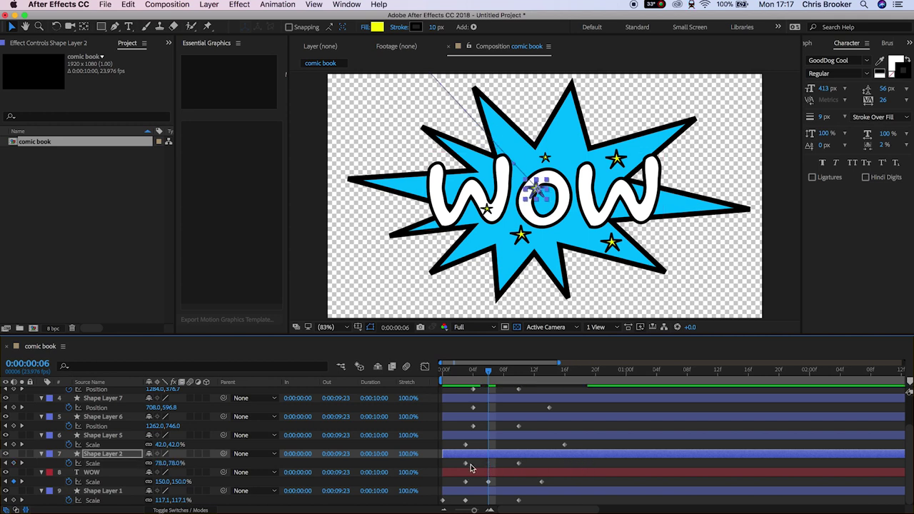
{"action": "key", "text": "space"}
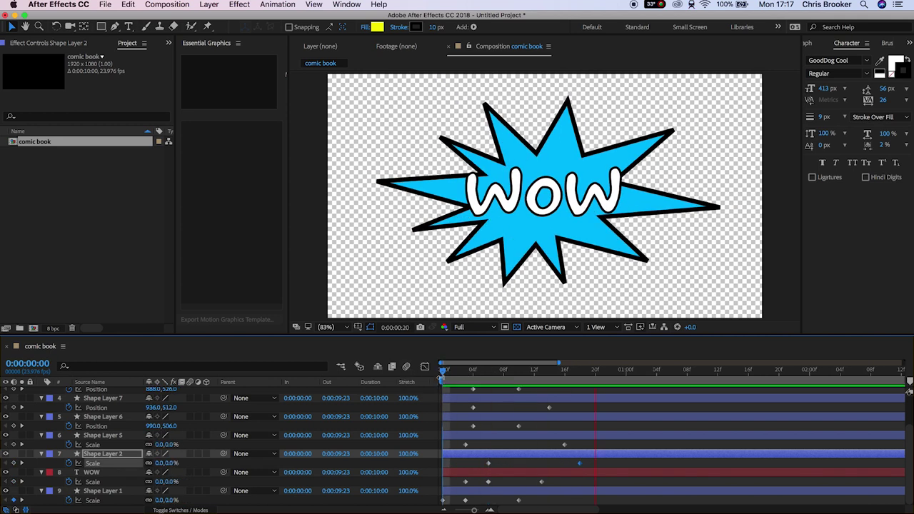
{"action": "key", "text": "space"}
Make the black burst lines on Shape Layer 8 visible and select that layer
{"action": "scroll", "coordinate": [463, 437], "scroll_direction": "up", "scroll_amount": 3}
{"action": "left_click", "coordinate": [7, 392]}
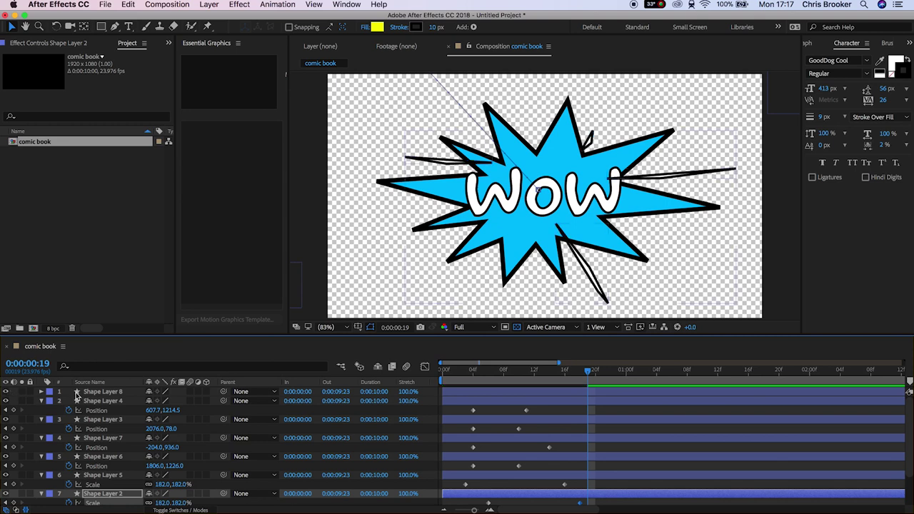
{"action": "left_click", "coordinate": [104, 391]}
Animate Shape Layer 8's scale from 0% at frame 2 to 557% at frame 12 and preview the burst lines
{"action": "mouse_move", "coordinate": [506, 374]}
{"action": "left_mouse_down"}
{"action": "mouse_move", "coordinate": [442, 373]}
{"action": "mouse_move", "coordinate": [488, 372]}
{"action": "left_mouse_up"}
{"action": "key", "text": "s"}
{"action": "left_click", "coordinate": [56, 405]}
{"action": "left_click", "coordinate": [69, 401]}
{"action": "left_click_drag", "start_coordinate": [163, 401], "coordinate": [428, 403]}
{"action": "key", "text": "space"}
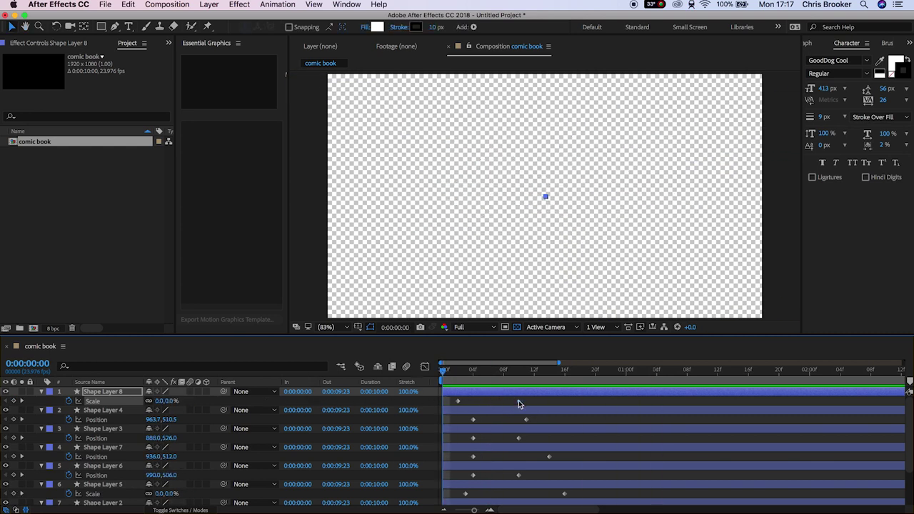
{"action": "key", "text": "space"}
Keyframe the blue starburst's rotation from 0° at the first frame to 20° at 0:00:04:14 and preview the animation
{"action": "left_click", "coordinate": [333, 328]}
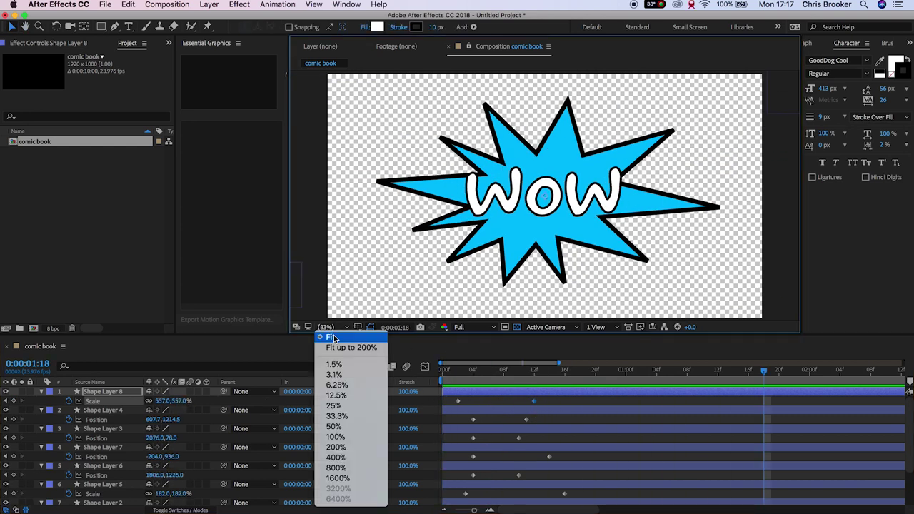
{"action": "left_click", "coordinate": [339, 346]}
{"action": "scroll", "coordinate": [62, 408], "scroll_direction": "down", "scroll_amount": 3}
{"action": "left_click", "coordinate": [122, 473]}
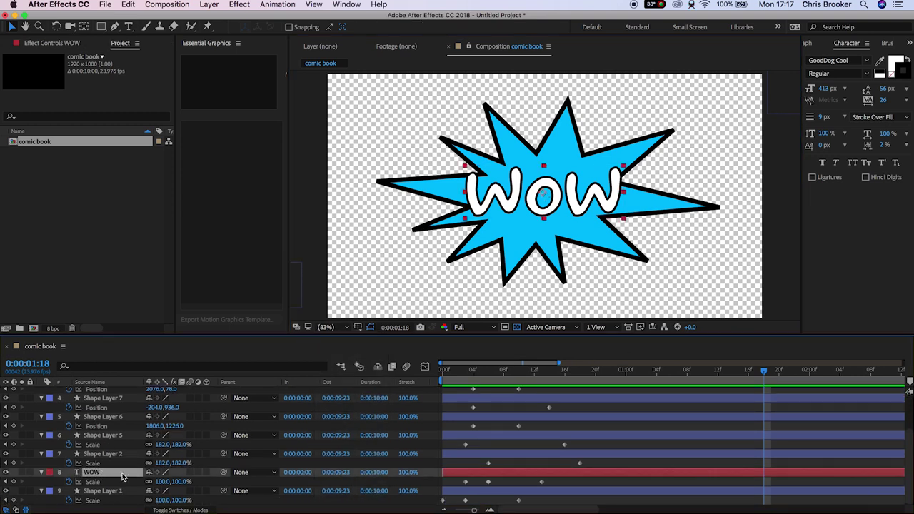
{"action": "left_click", "coordinate": [114, 492]}
{"action": "key", "text": "Home"}
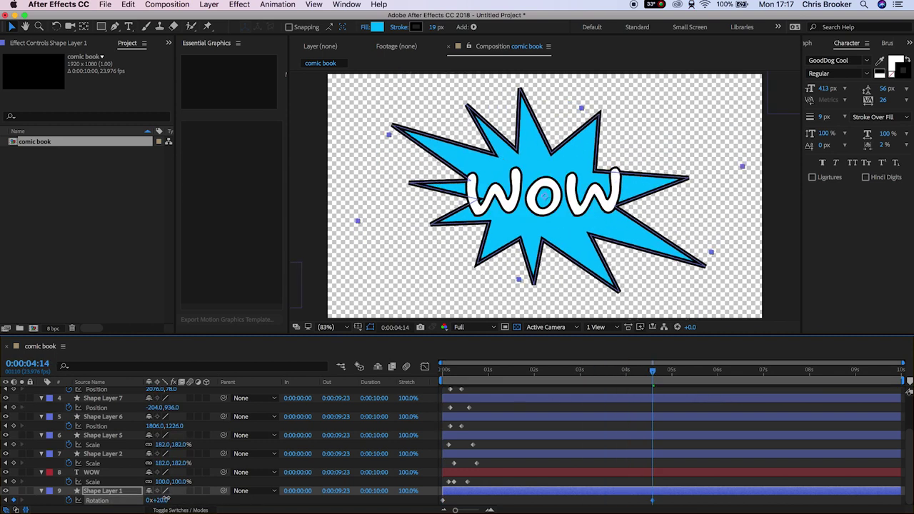
{"action": "key", "text": "Home"}
{"action": "key", "text": "space"}
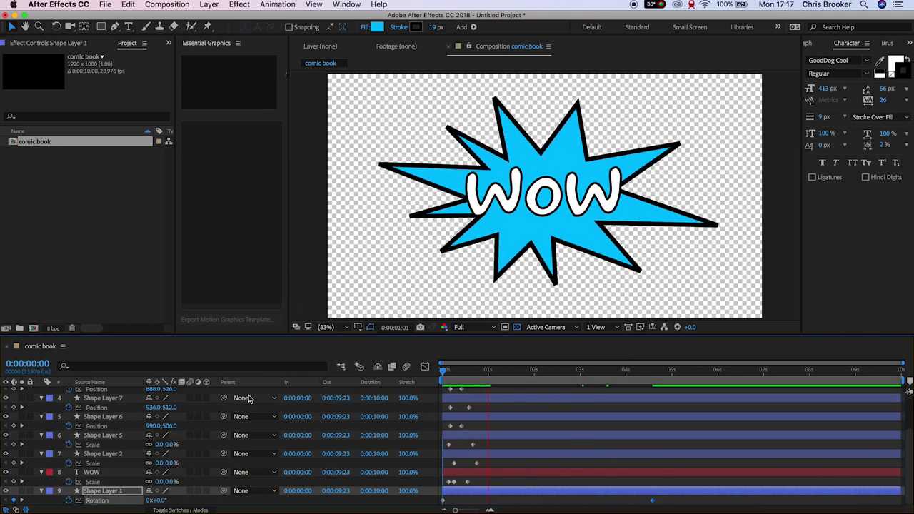